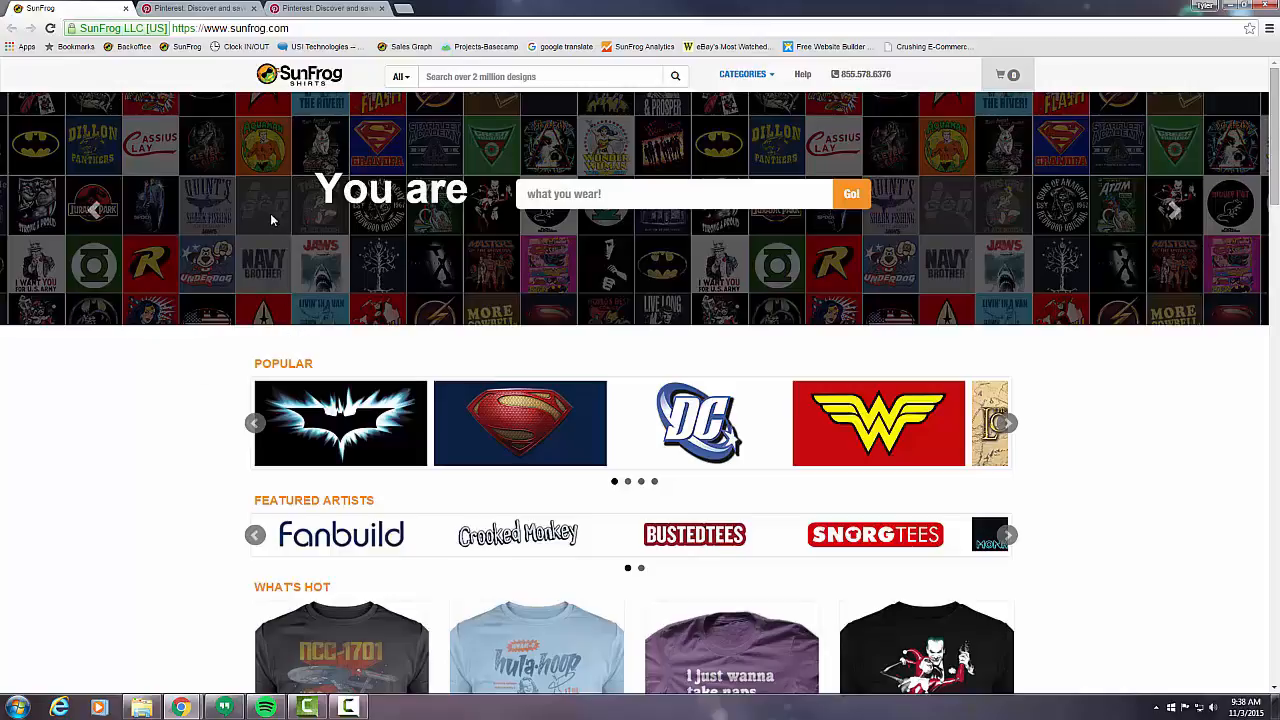
Step: Search Google for "business pinterest" in a new browser tab and open the Pinterest for Business site
{"action": "left_click", "coordinate": [187, 11]}
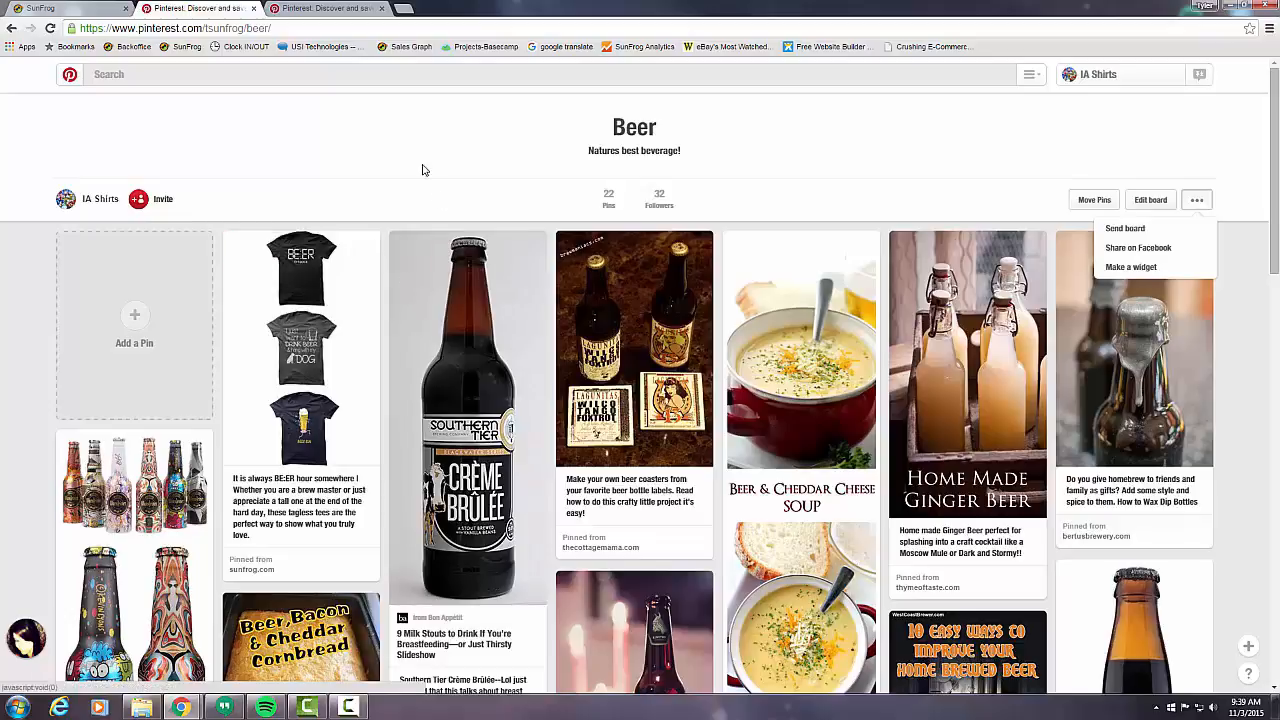
{"action": "left_click", "coordinate": [399, 8]}
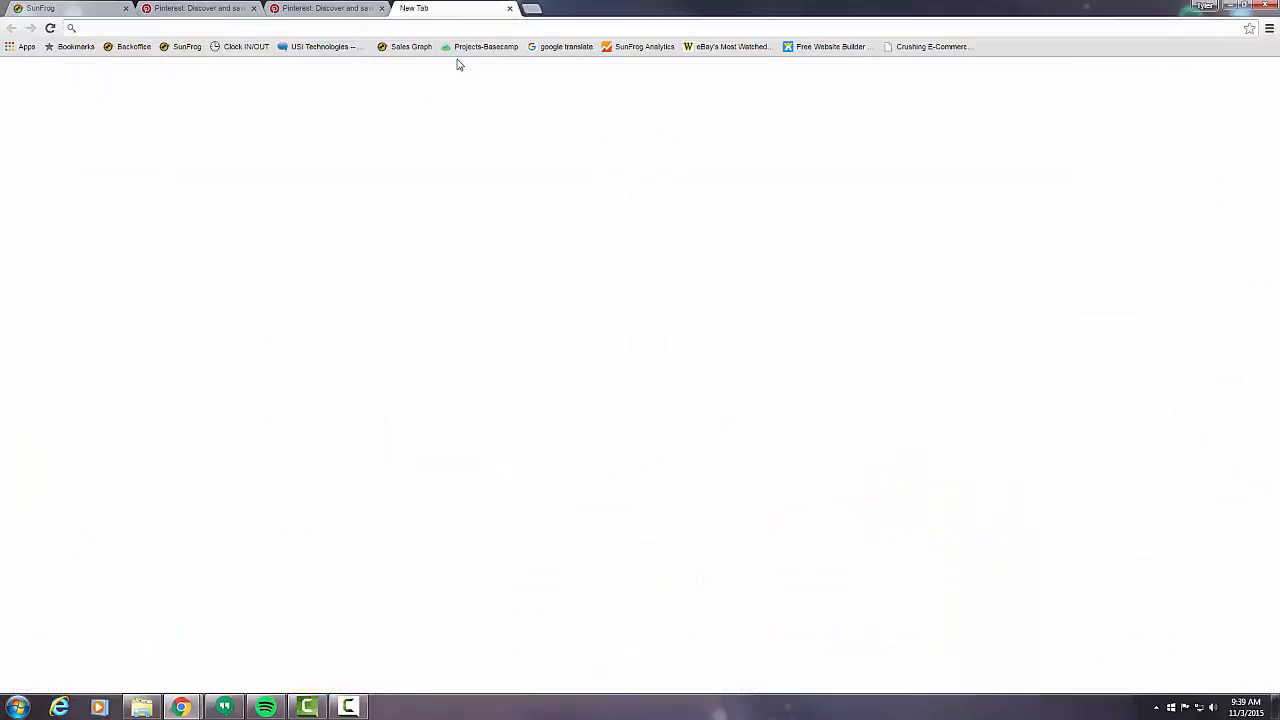
{"action": "type", "text": "business"}
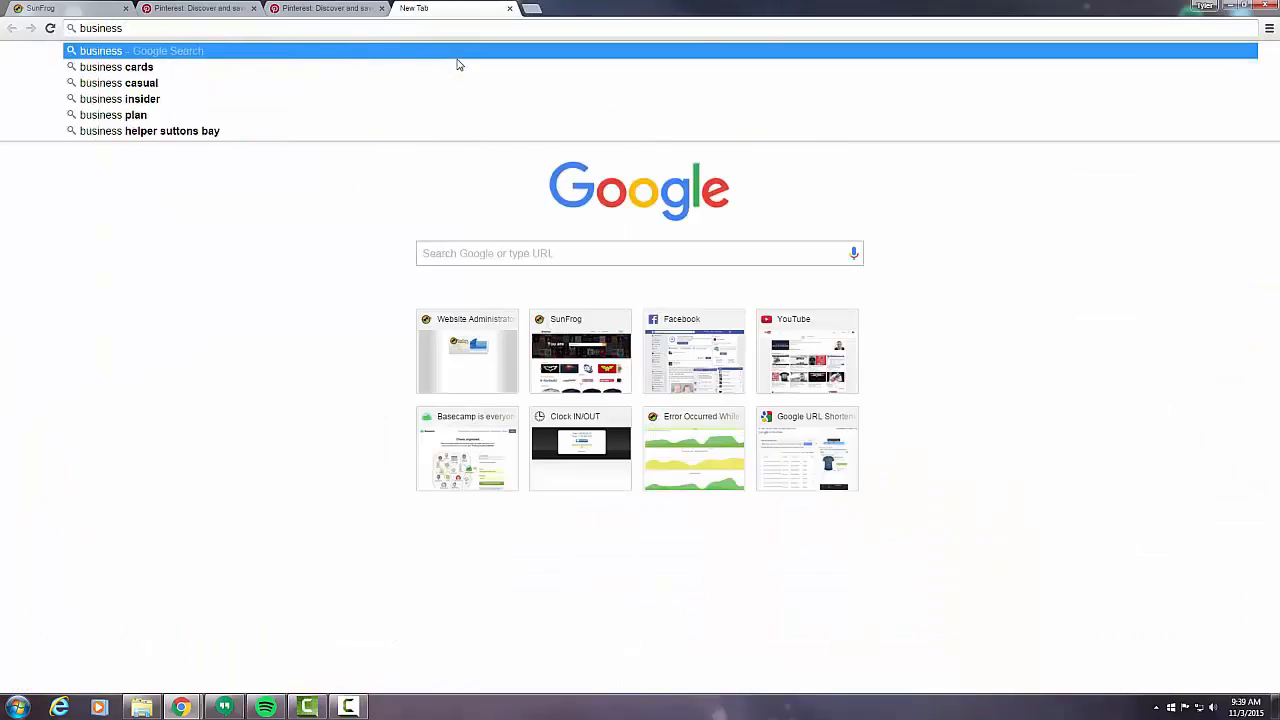
{"action": "type", "text": " pinterest"}
{"action": "key", "text": "Return"}
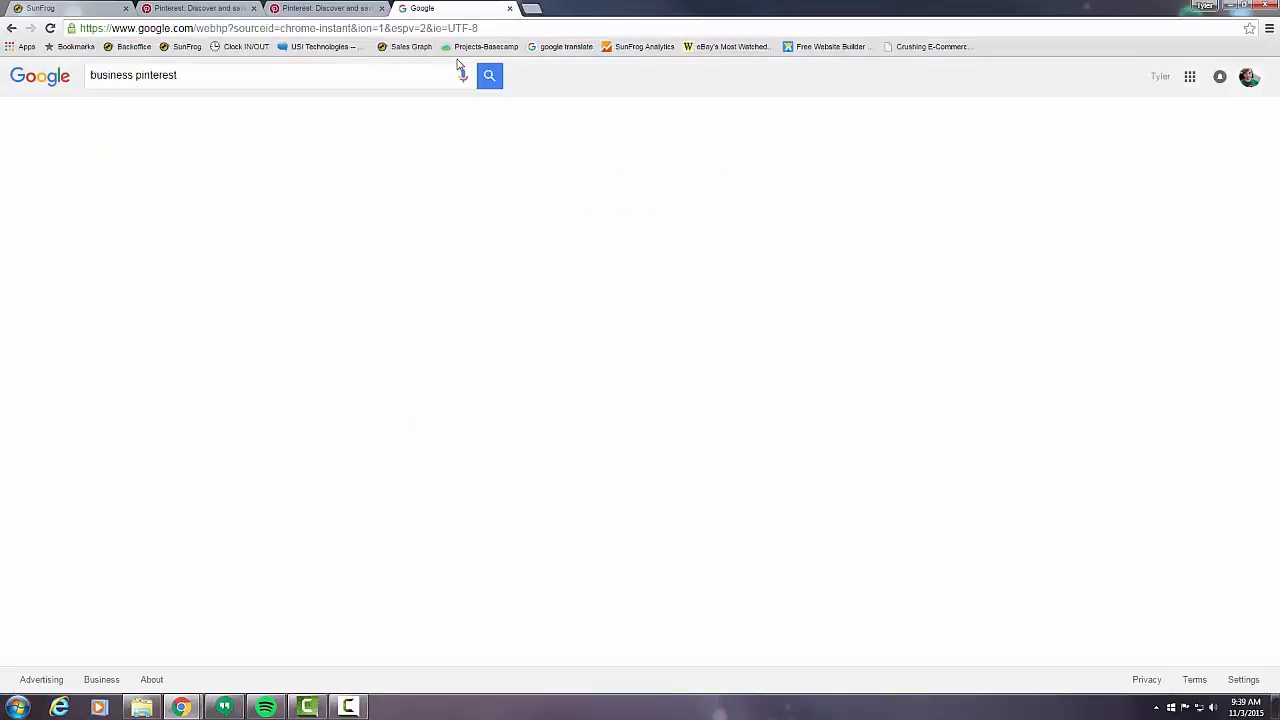
{"action": "left_click", "coordinate": [164, 178]}
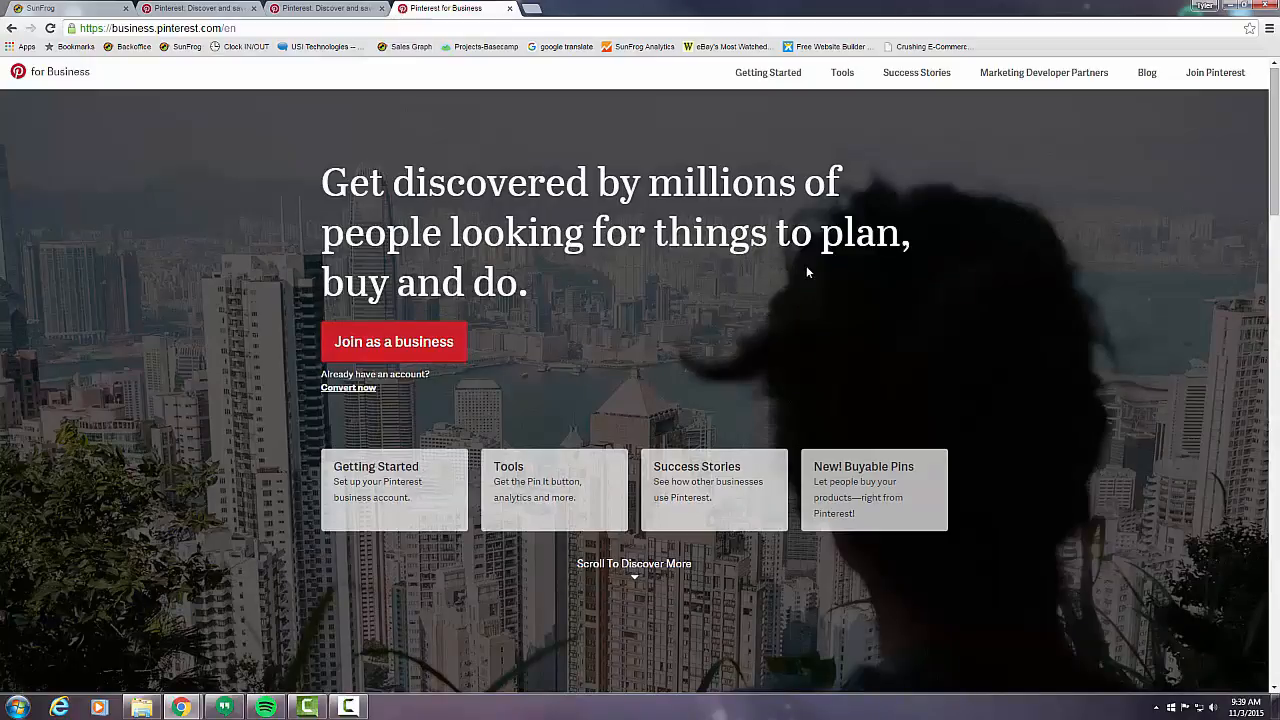
Step: Return to the Beer board, switch to the IA Shirts profile page and open its Promoted Pins dashboard
{"action": "left_click", "coordinate": [188, 8]}
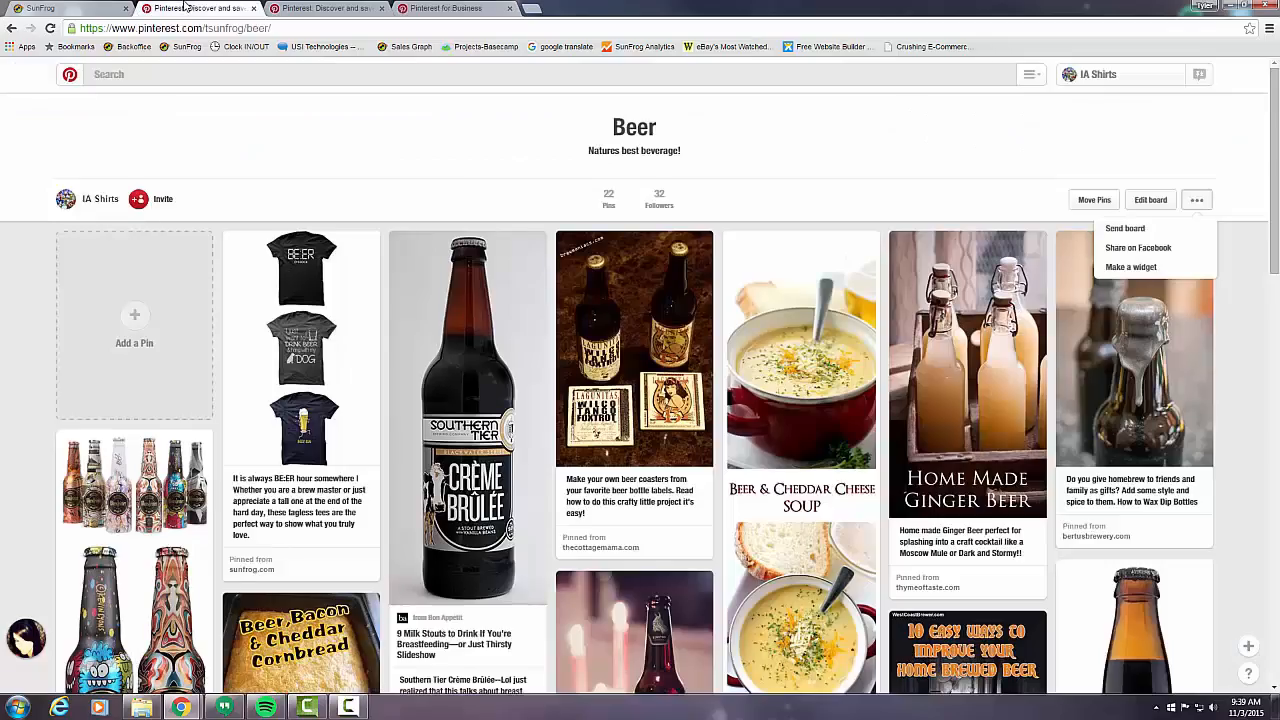
{"action": "left_click", "coordinate": [1197, 200]}
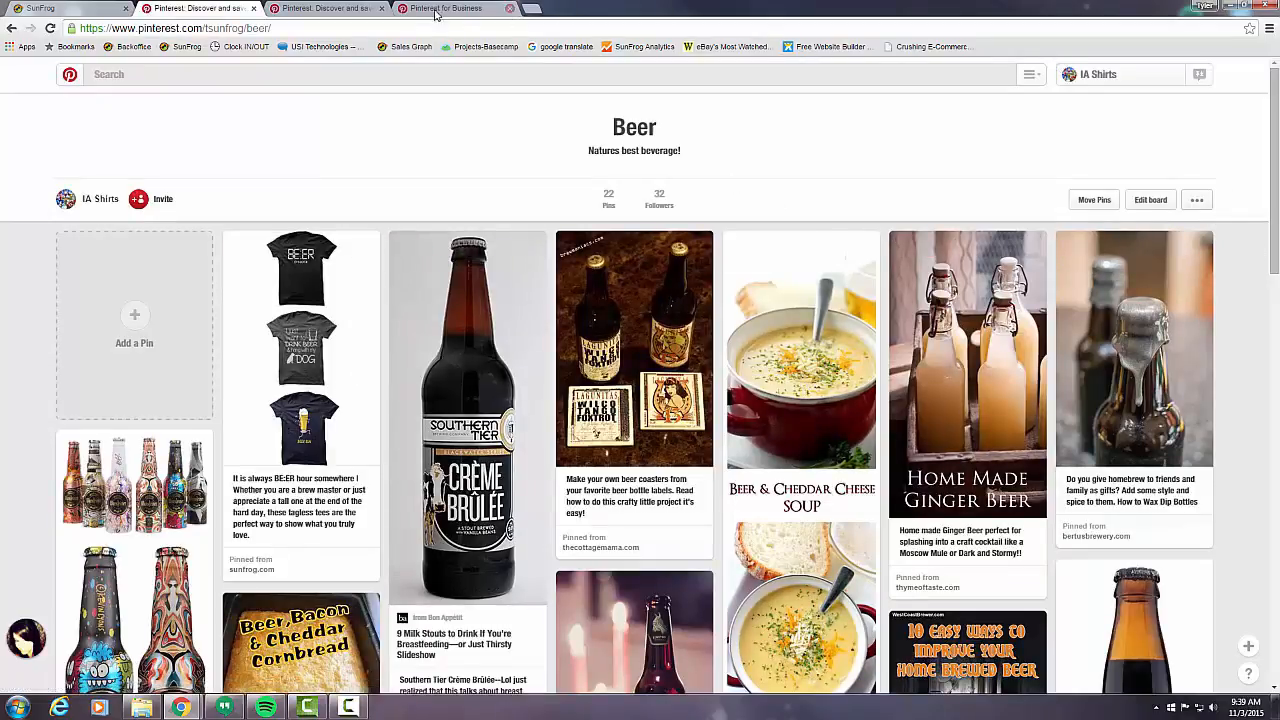
{"action": "left_click", "coordinate": [316, 9]}
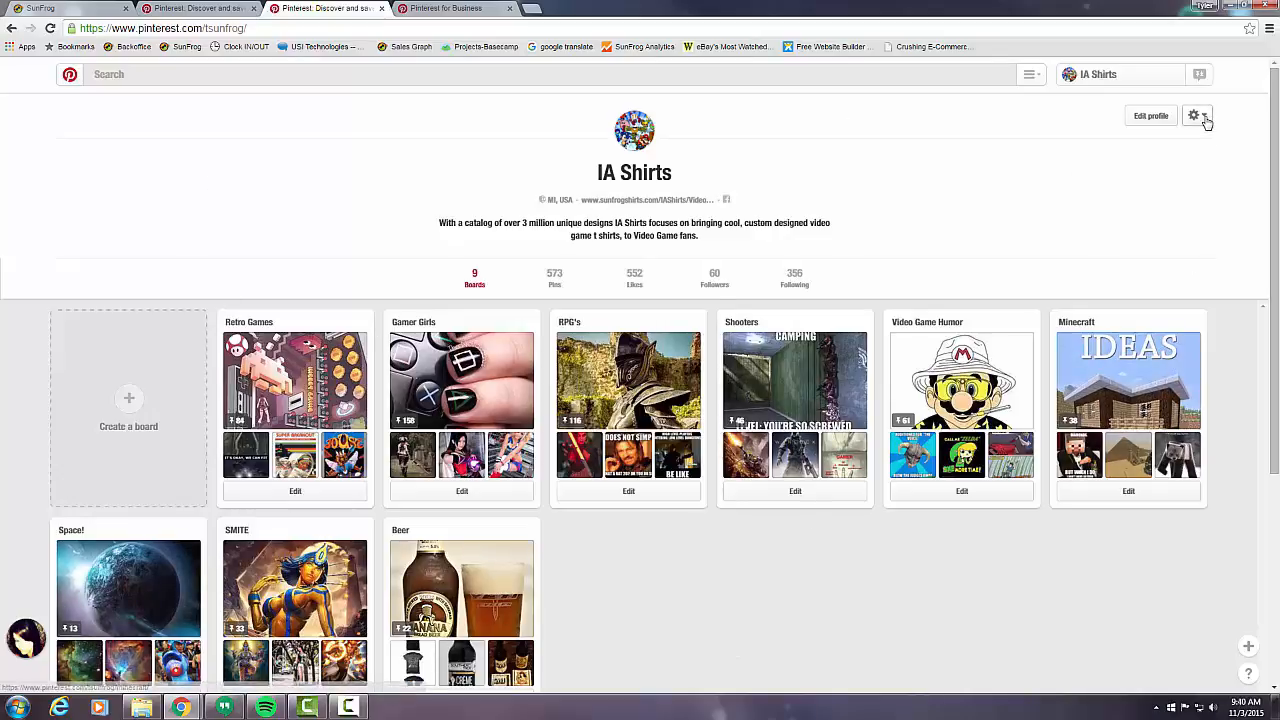
{"action": "left_click", "coordinate": [1203, 117]}
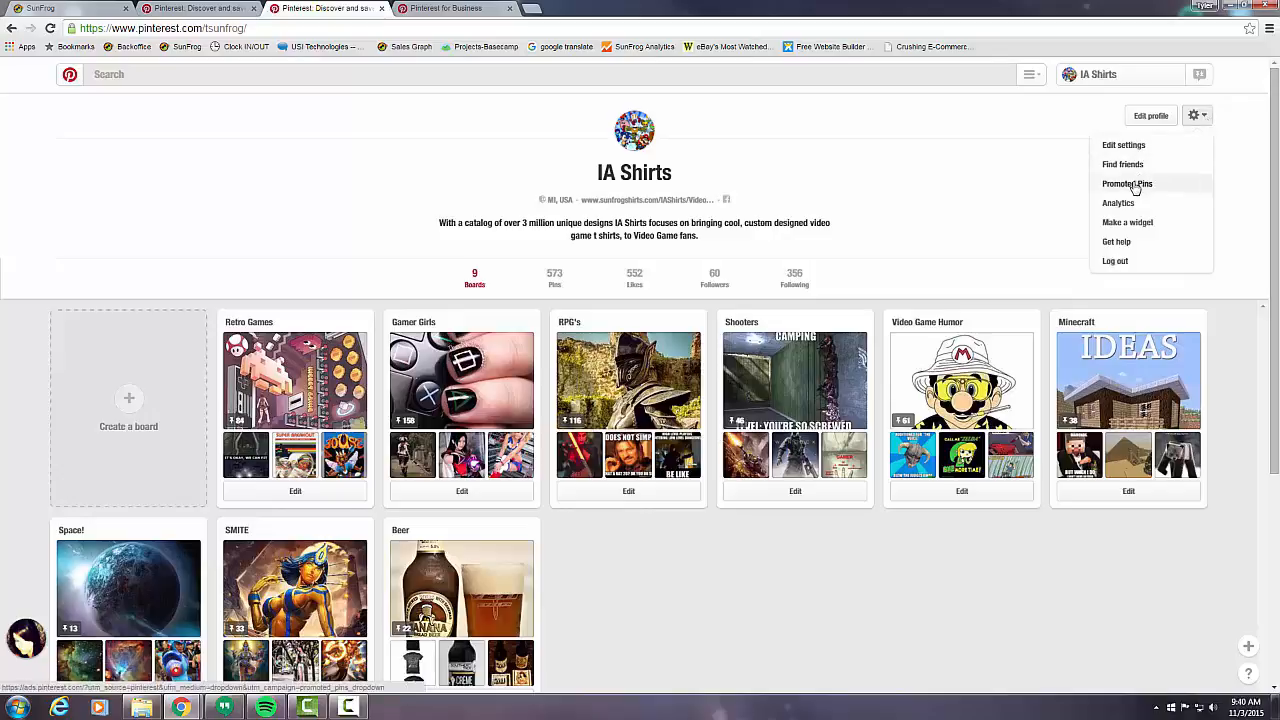
{"action": "left_click", "coordinate": [1140, 184]}
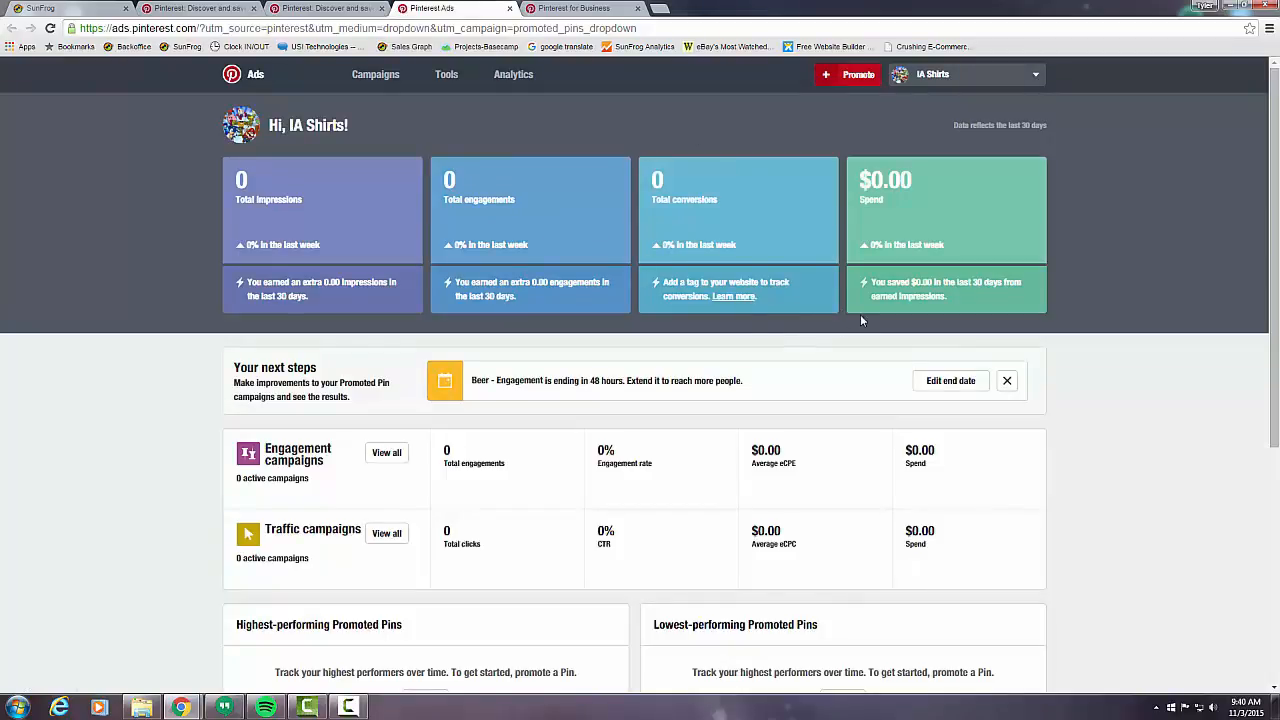
Step: Start a new promotion with the goal "Boost engagement with your Pins" and choose to create a new engagement campaign
{"action": "left_click", "coordinate": [847, 77]}
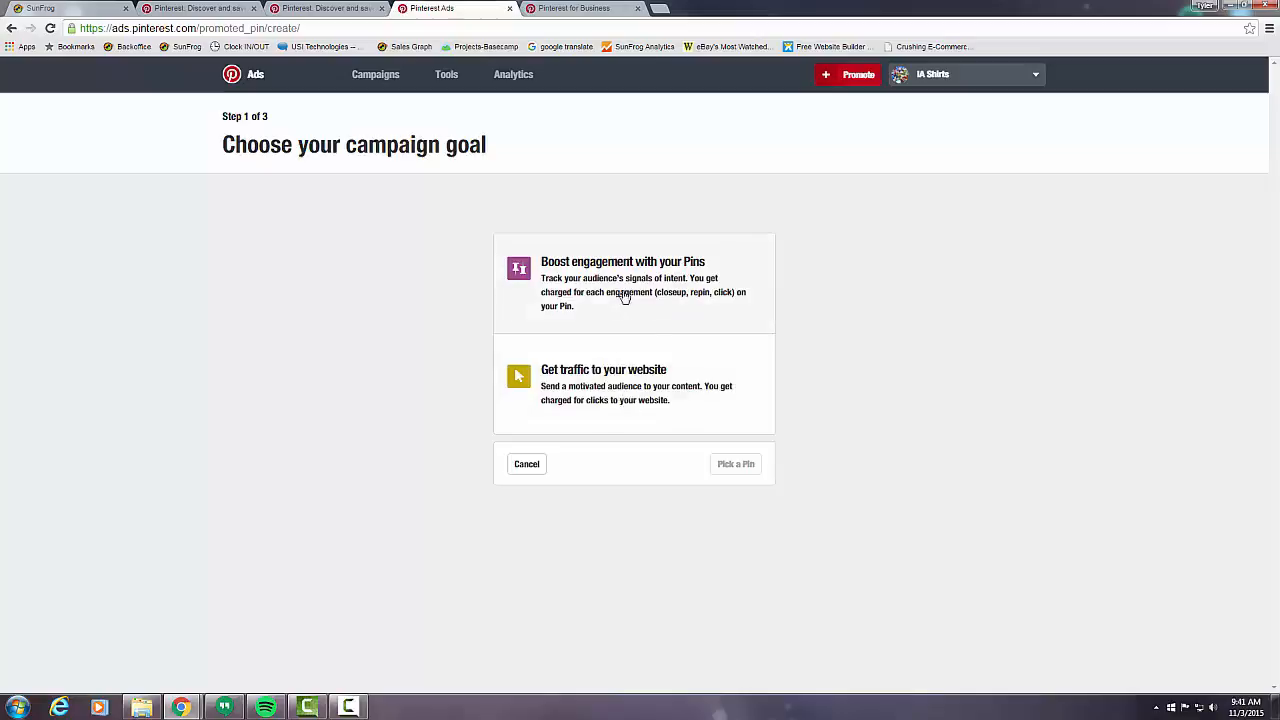
{"action": "left_click", "coordinate": [575, 297]}
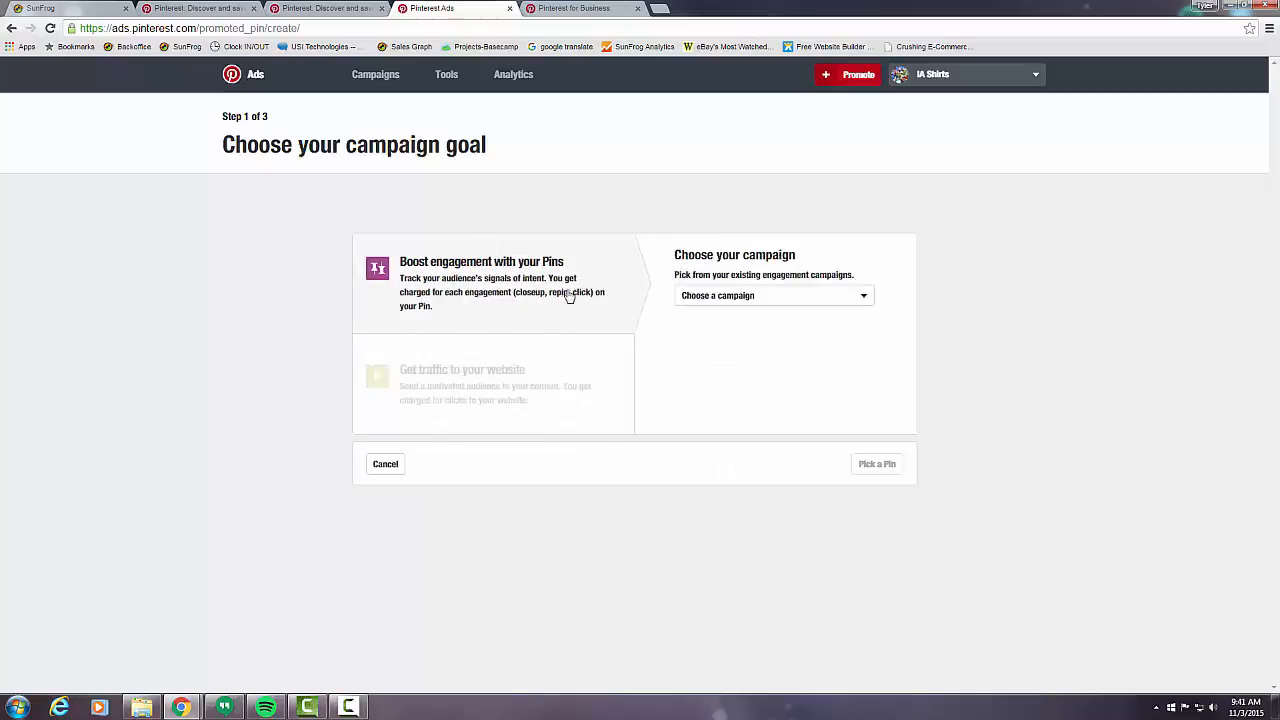
{"action": "left_click", "coordinate": [727, 298]}
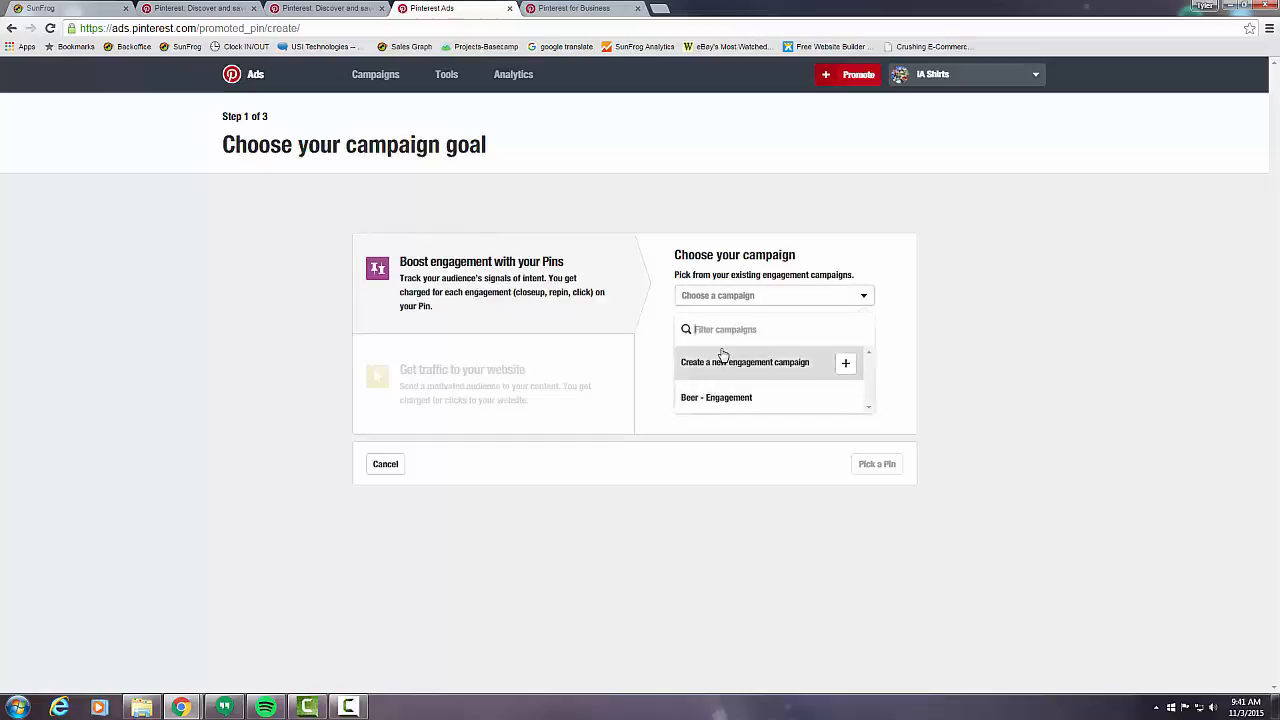
{"action": "left_click", "coordinate": [735, 297]}
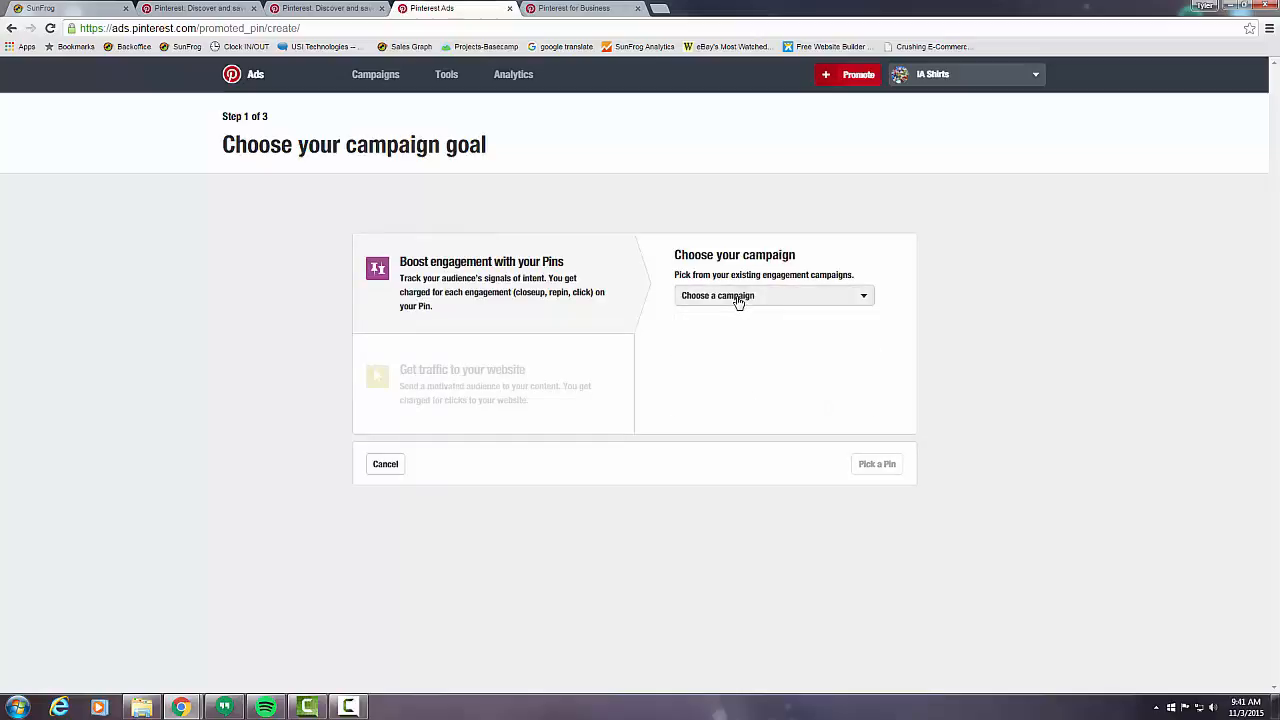
{"action": "left_click", "coordinate": [737, 298]}
{"action": "left_click", "coordinate": [710, 362]}
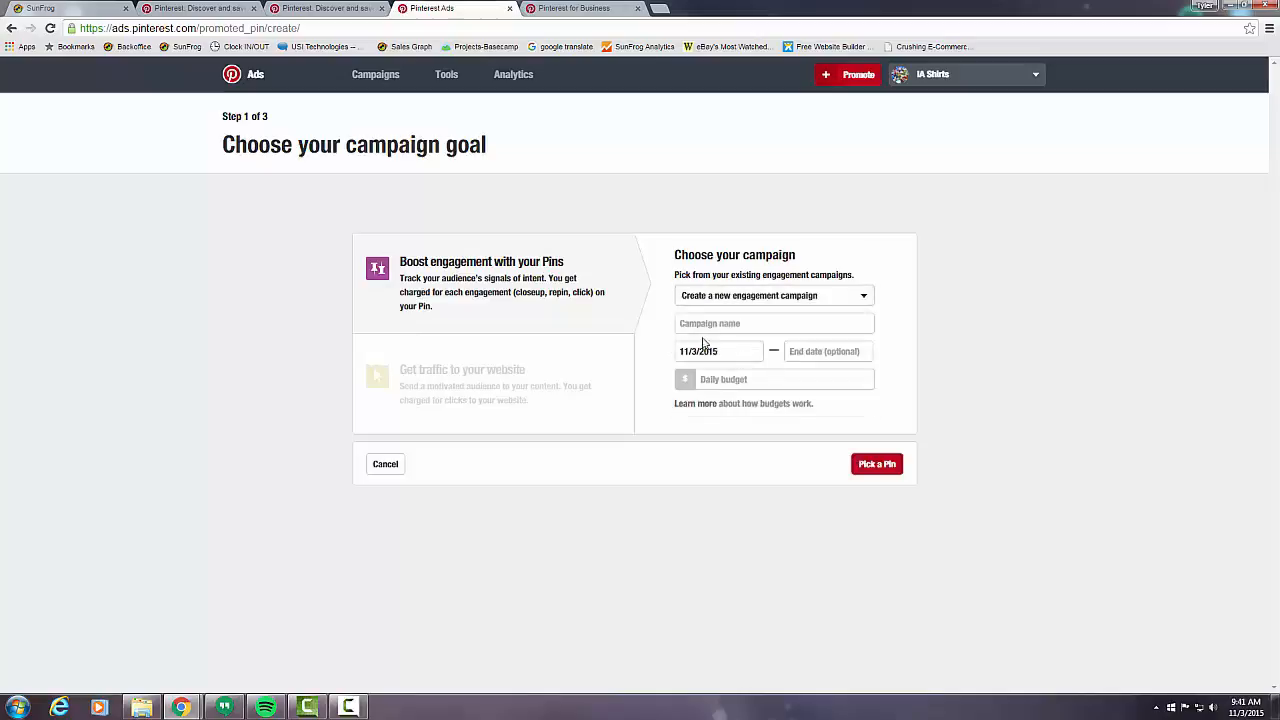
Step: Name the new campaign "Beer - Pin Engagement", correcting the misspelled last word
{"action": "left_click", "coordinate": [759, 325]}
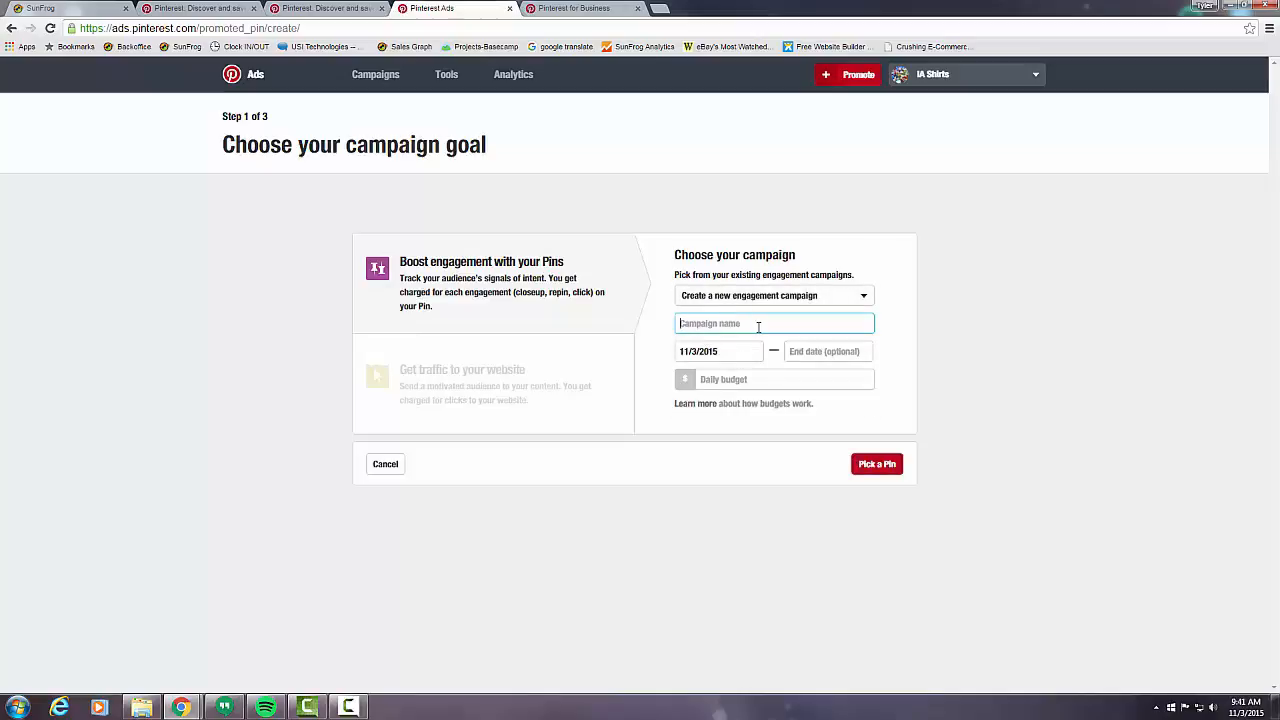
{"action": "type", "text": "Be"}
{"action": "type", "text": "er - Pin Engagment"}
{"action": "right_click", "coordinate": [760, 323]}
{"action": "left_click", "coordinate": [788, 331]}
Step: Set the campaign's end date to 11/4/2015 and its daily budget to $10.00, and continue to the Pin selection
{"action": "left_click", "coordinate": [818, 351]}
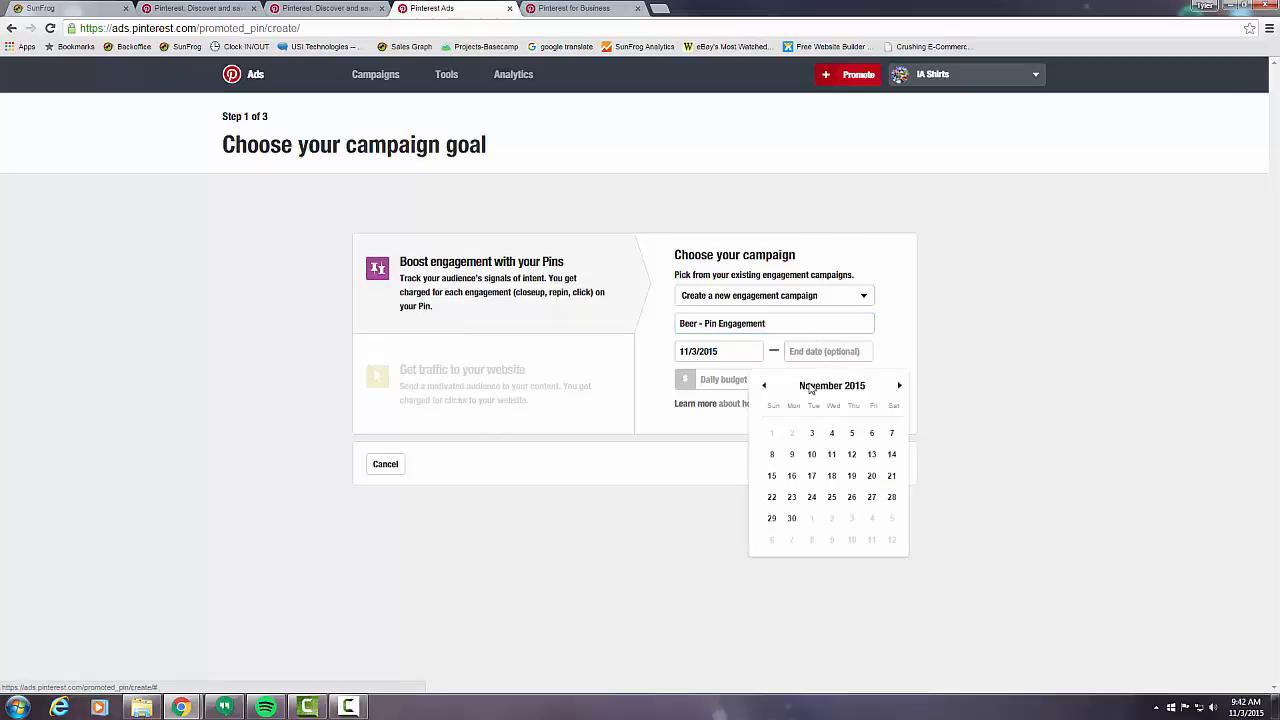
{"action": "left_click", "coordinate": [834, 434]}
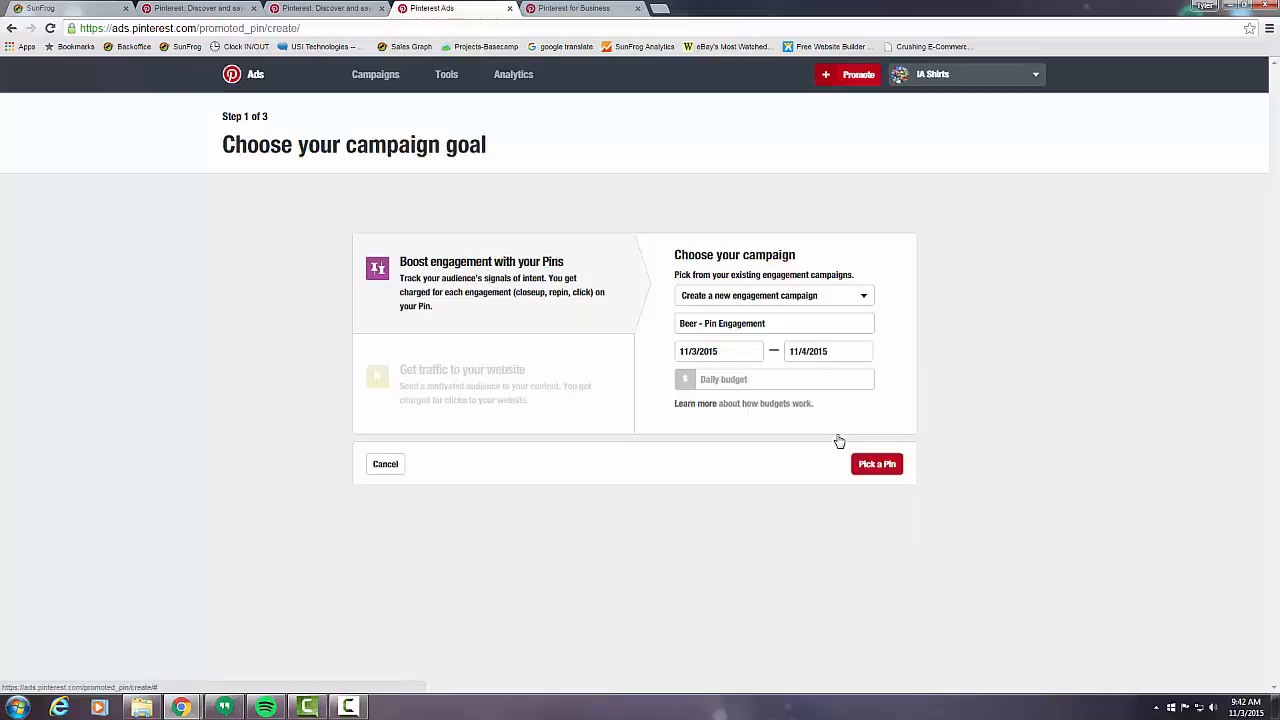
{"action": "left_click", "coordinate": [764, 378]}
{"action": "type", "text": "10"}
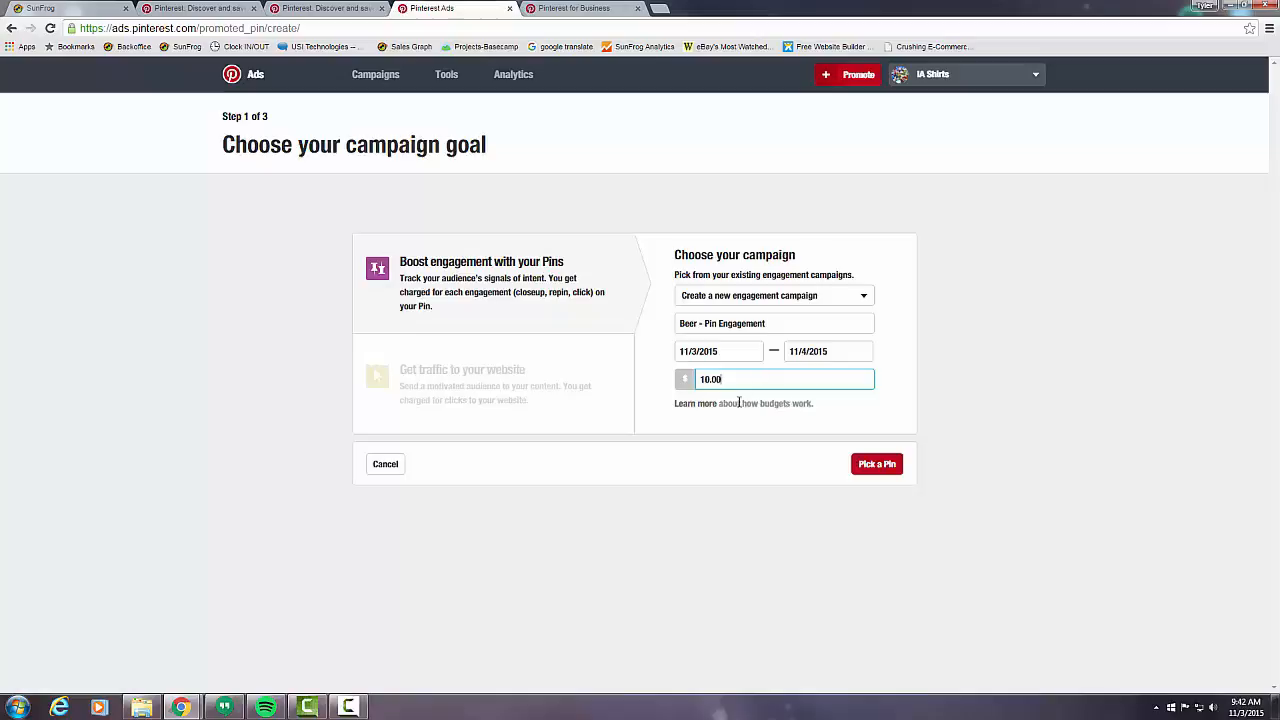
{"action": "left_click", "coordinate": [750, 418]}
{"action": "left_click", "coordinate": [873, 467]}
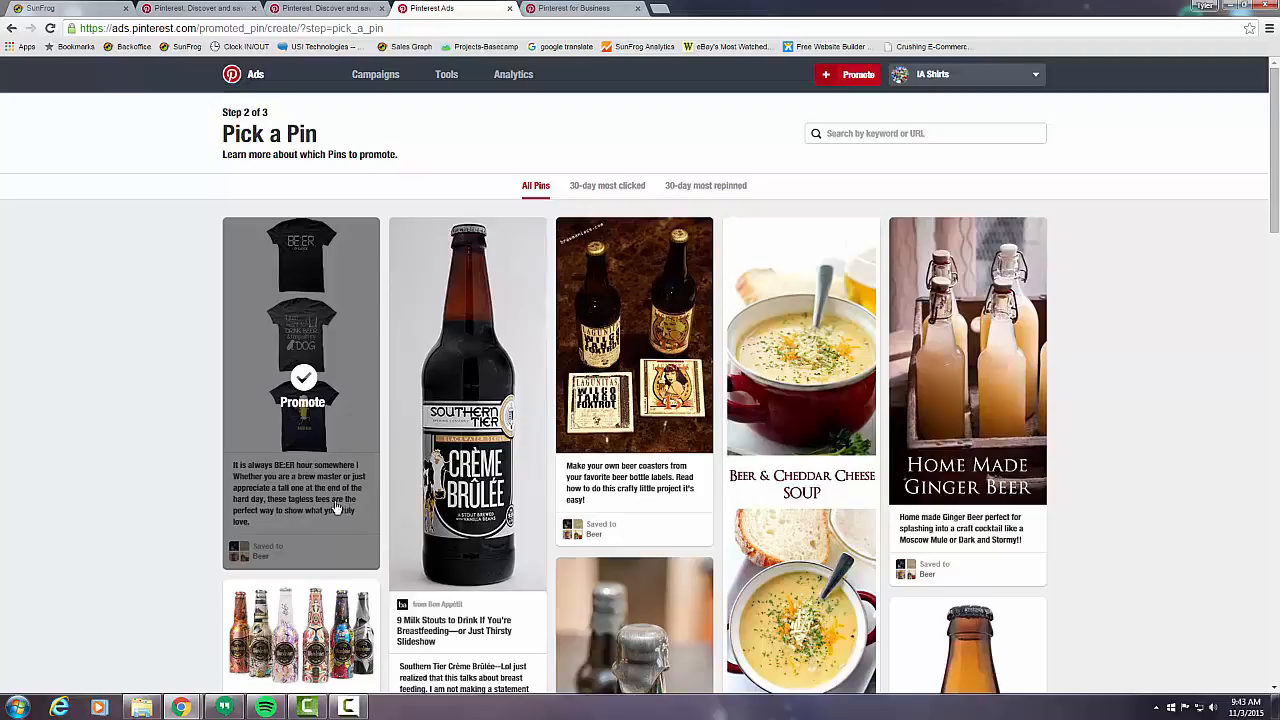
Step: Promote the Pin showing three beer T-shirts and name the promoted Pin "Beer - 3 products - long pin"
{"action": "left_click", "coordinate": [302, 400]}
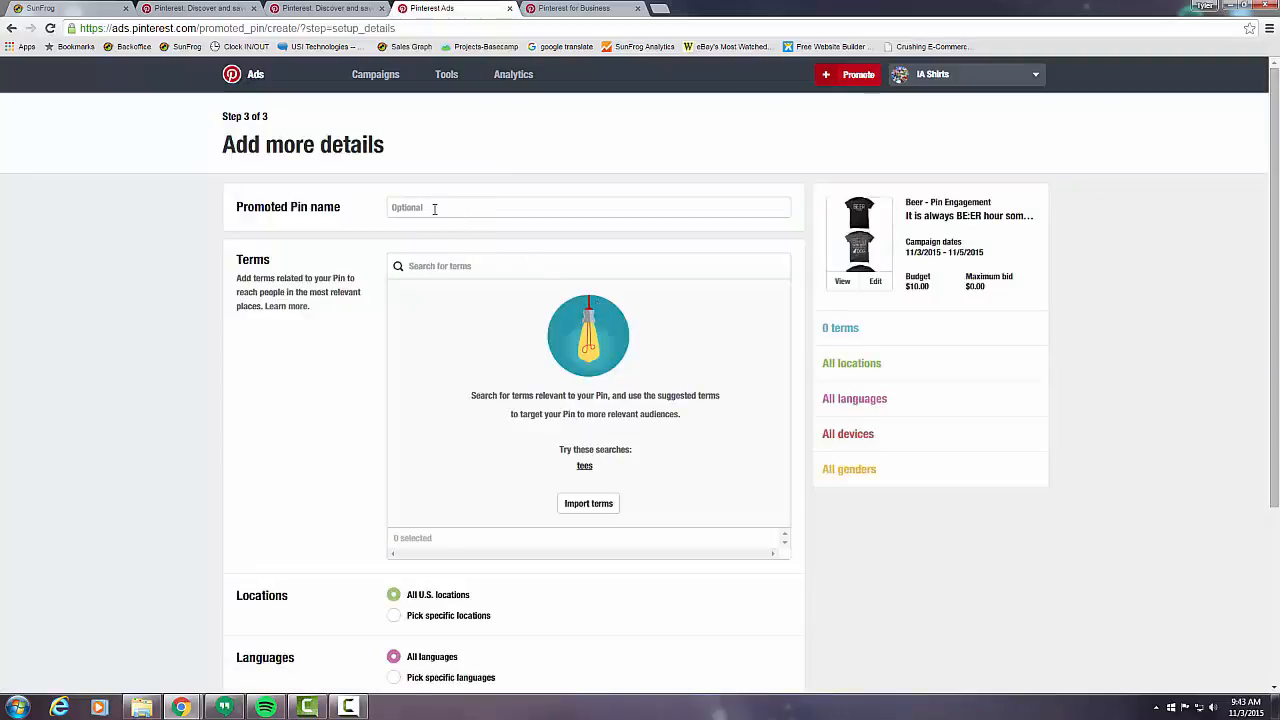
{"action": "left_click", "coordinate": [434, 208]}
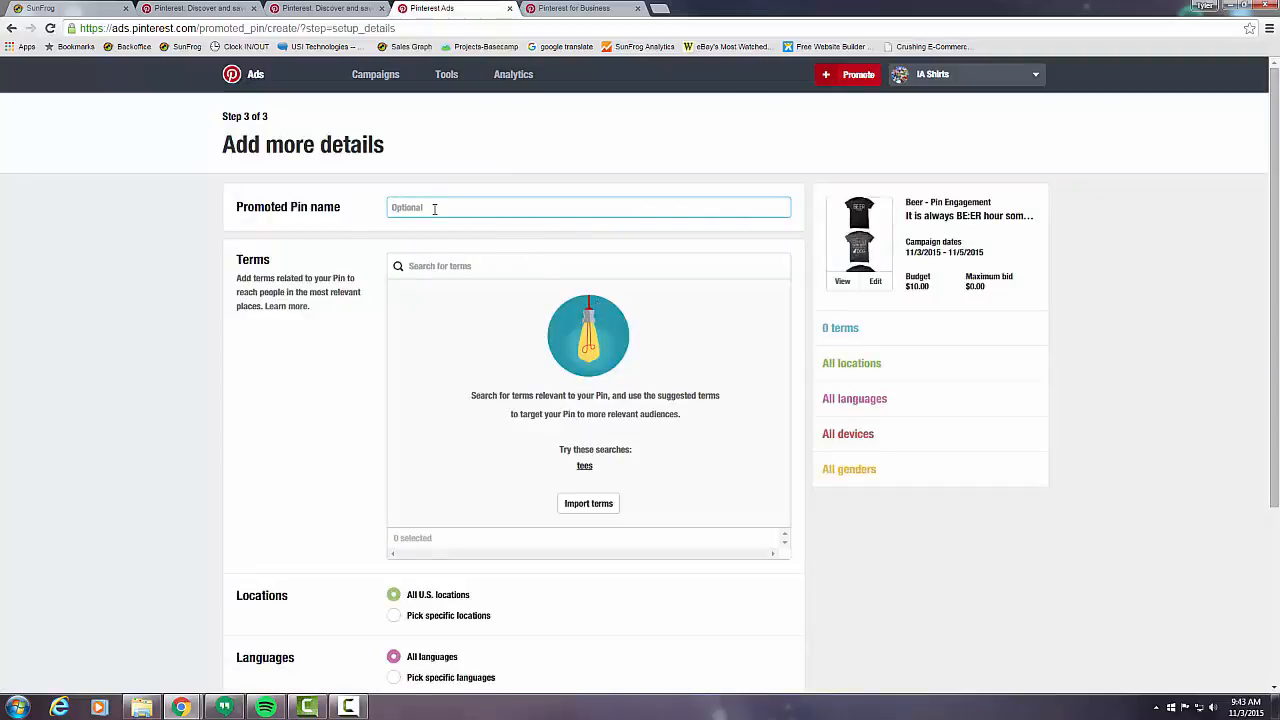
{"action": "type", "text": "Beer -"}
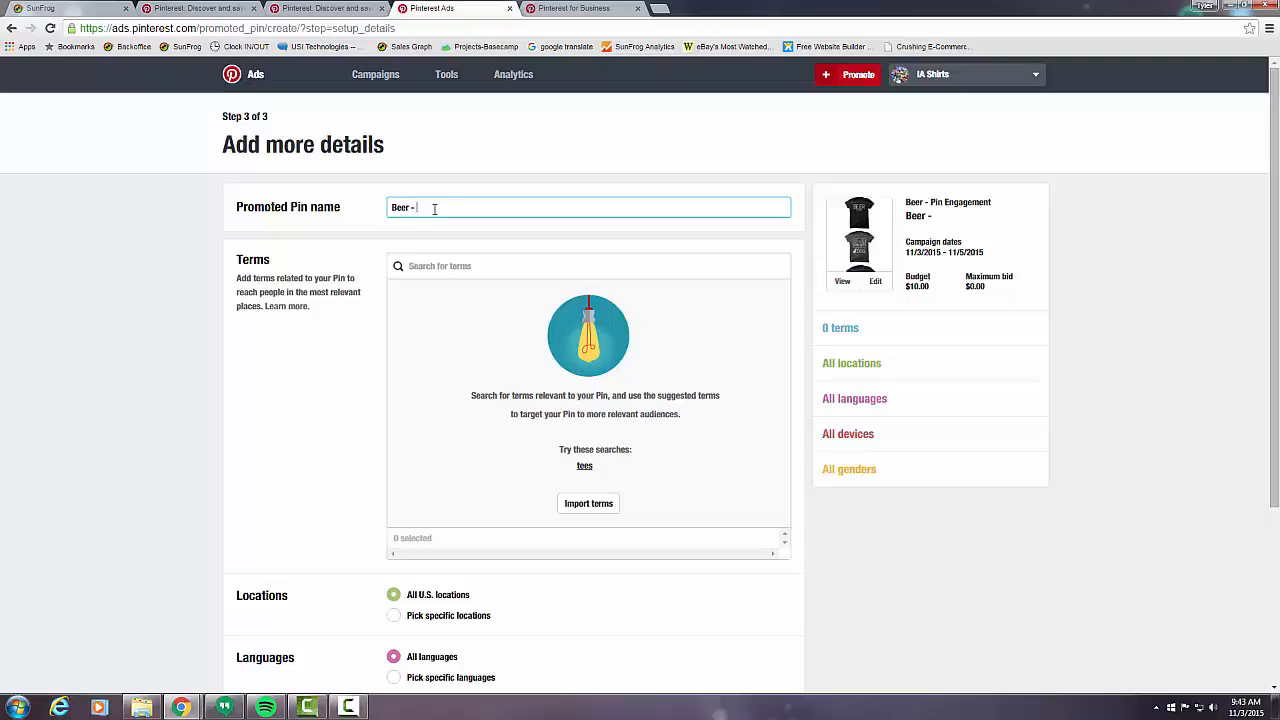
{"action": "type", "text": "# pi"}
{"action": "key", "text": "BackSpace"}
{"action": "key", "text": "BackSpace"}
{"action": "key", "text": "BackSpace"}
{"action": "type", "text": "products - long p"}
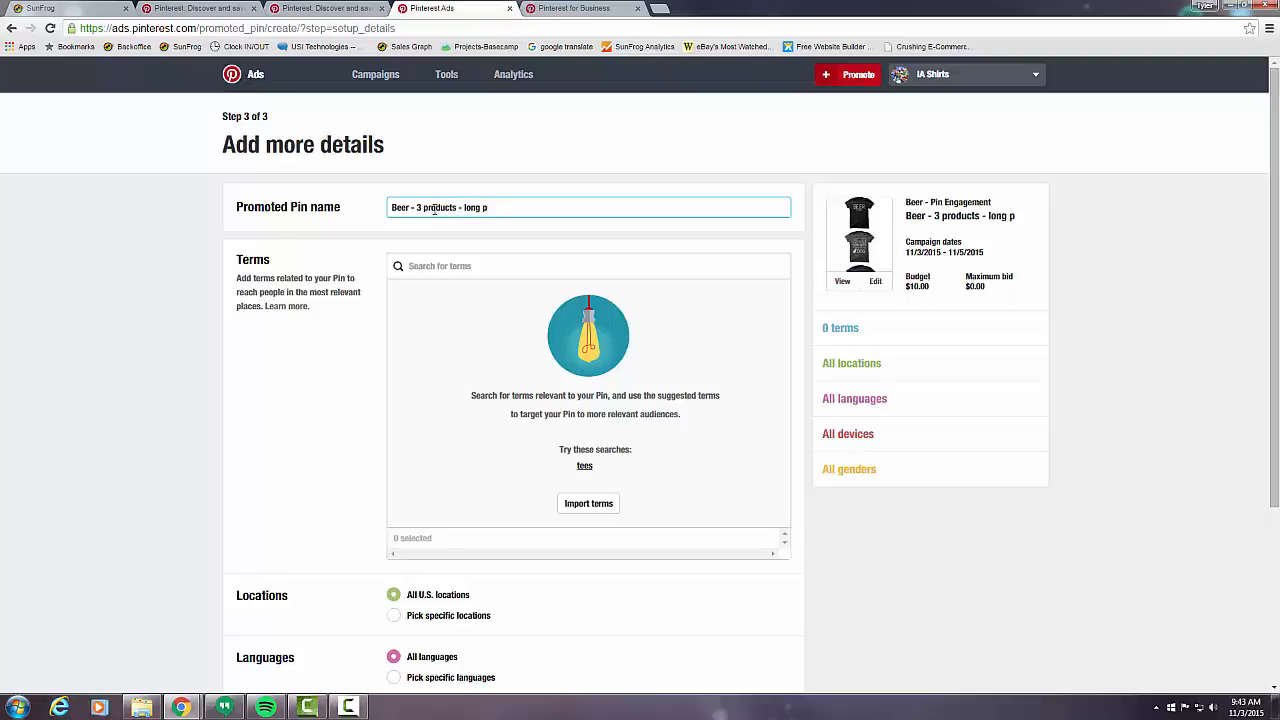
{"action": "type", "text": "in"}
Step: Leave the ad's empty terms search and load pinterest.com in the Pinterest for Business tab
{"action": "left_click", "coordinate": [455, 270]}
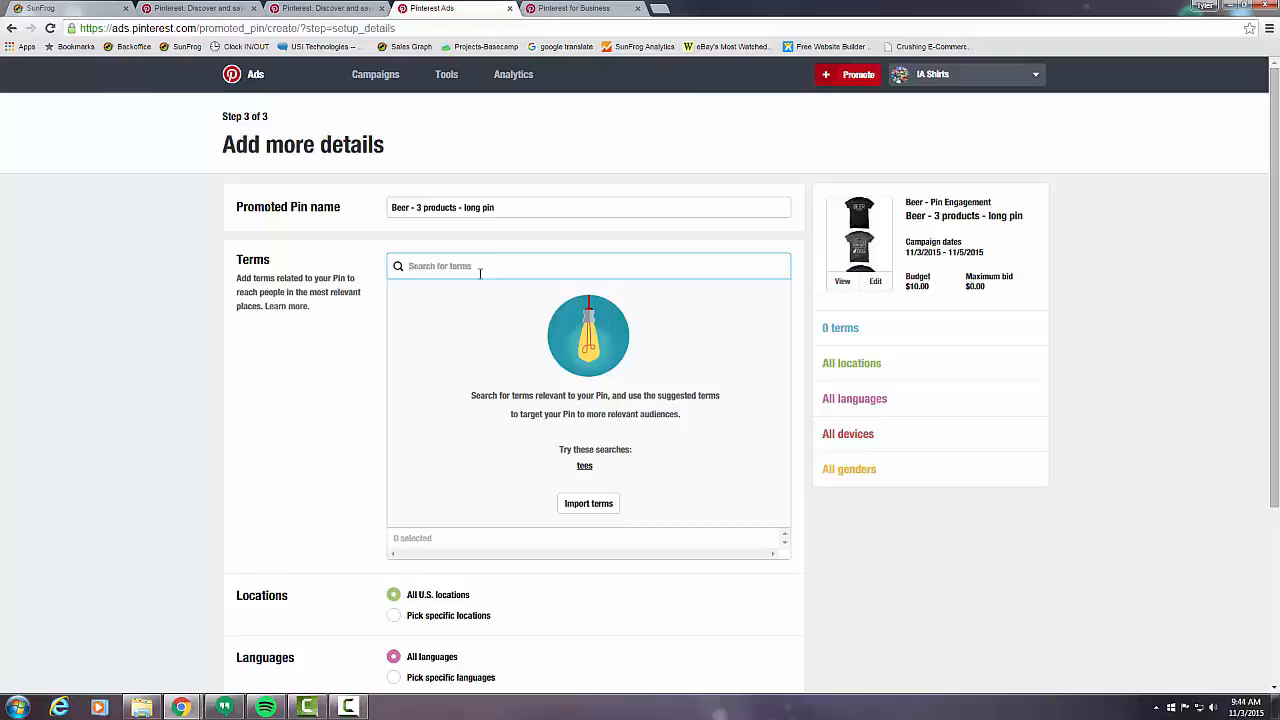
{"action": "left_click", "coordinate": [588, 10]}
{"action": "left_click", "coordinate": [499, 27]}
{"action": "type", "text": "pinterest.com"}
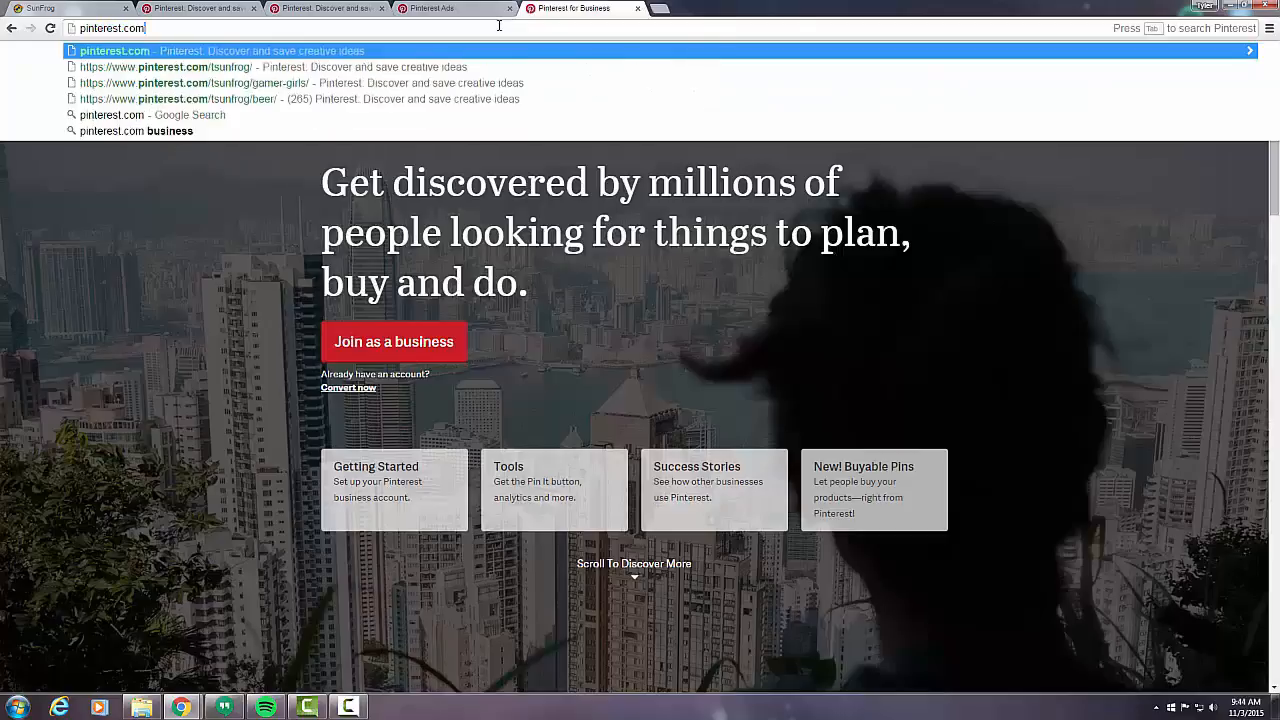
{"action": "key", "text": "Return"}
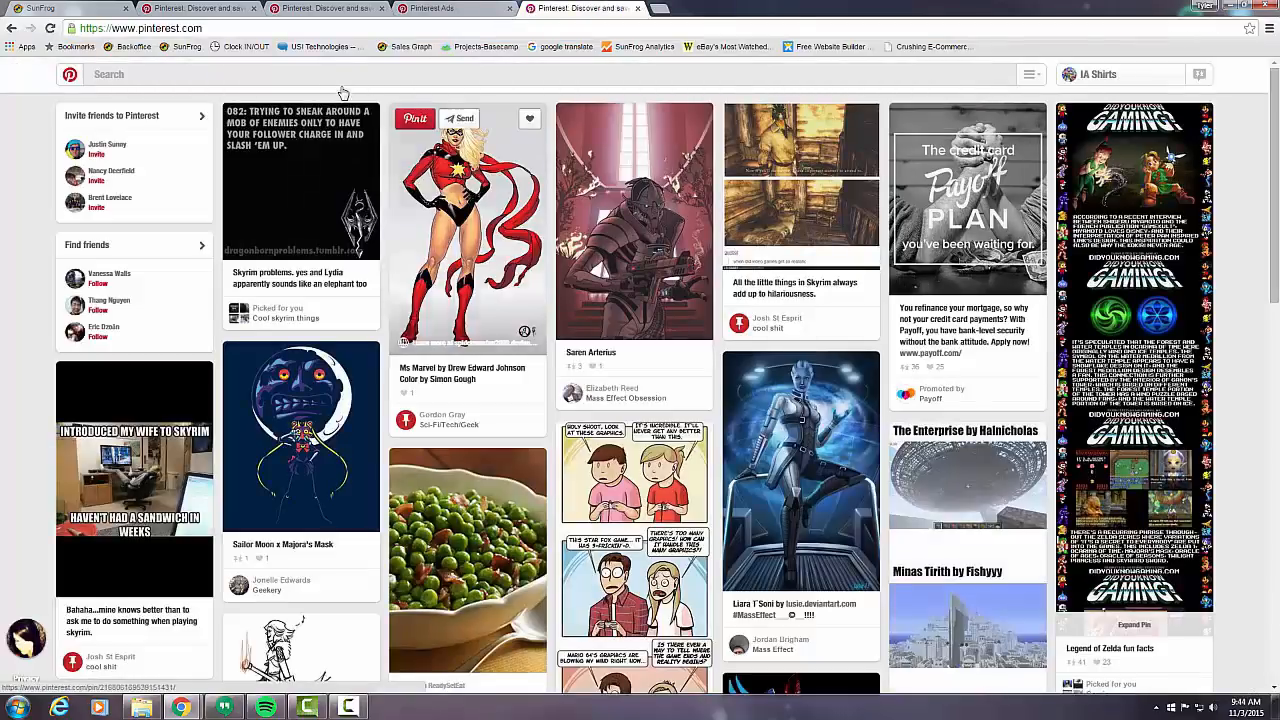
Step: Search Pinterest for "beer" and browse the resulting Pins for ideas for related terms
{"action": "left_click", "coordinate": [240, 76]}
{"action": "type", "text": "be"}
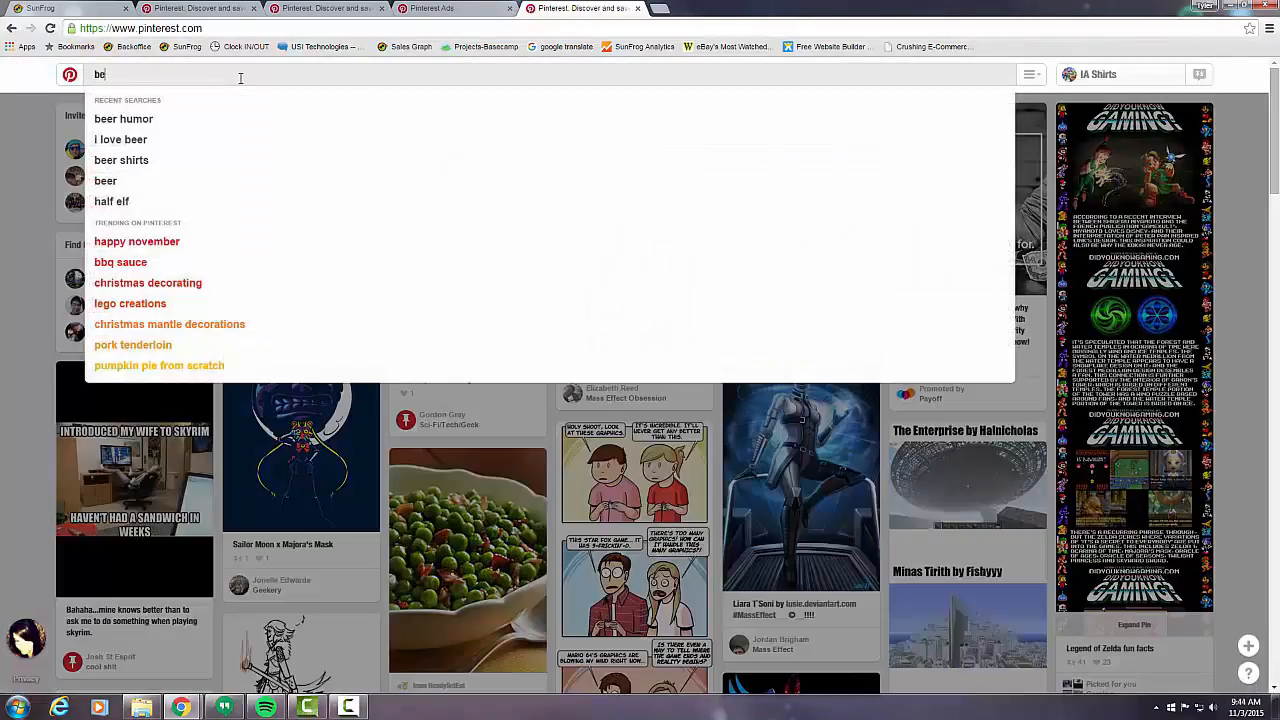
{"action": "type", "text": "er"}
{"action": "key", "text": "Return"}
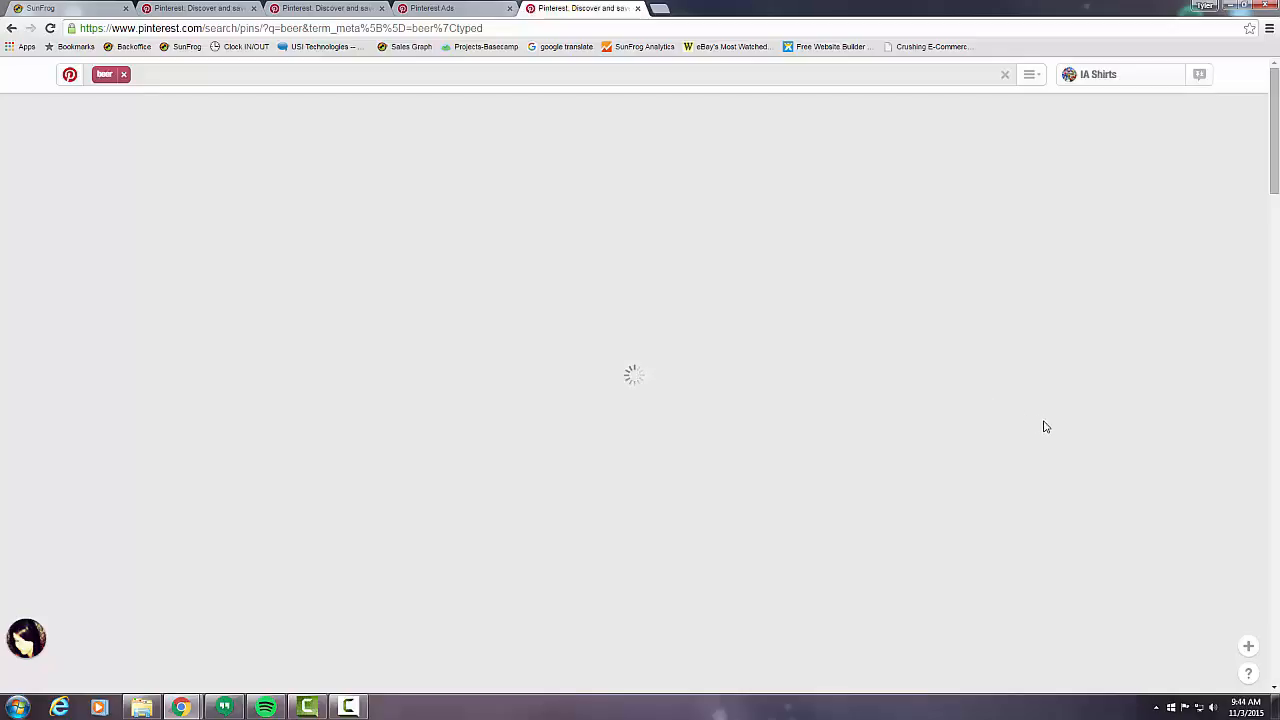
{"action": "scroll", "coordinate": [1110, 484], "scroll_direction": "down", "scroll_amount": 15}
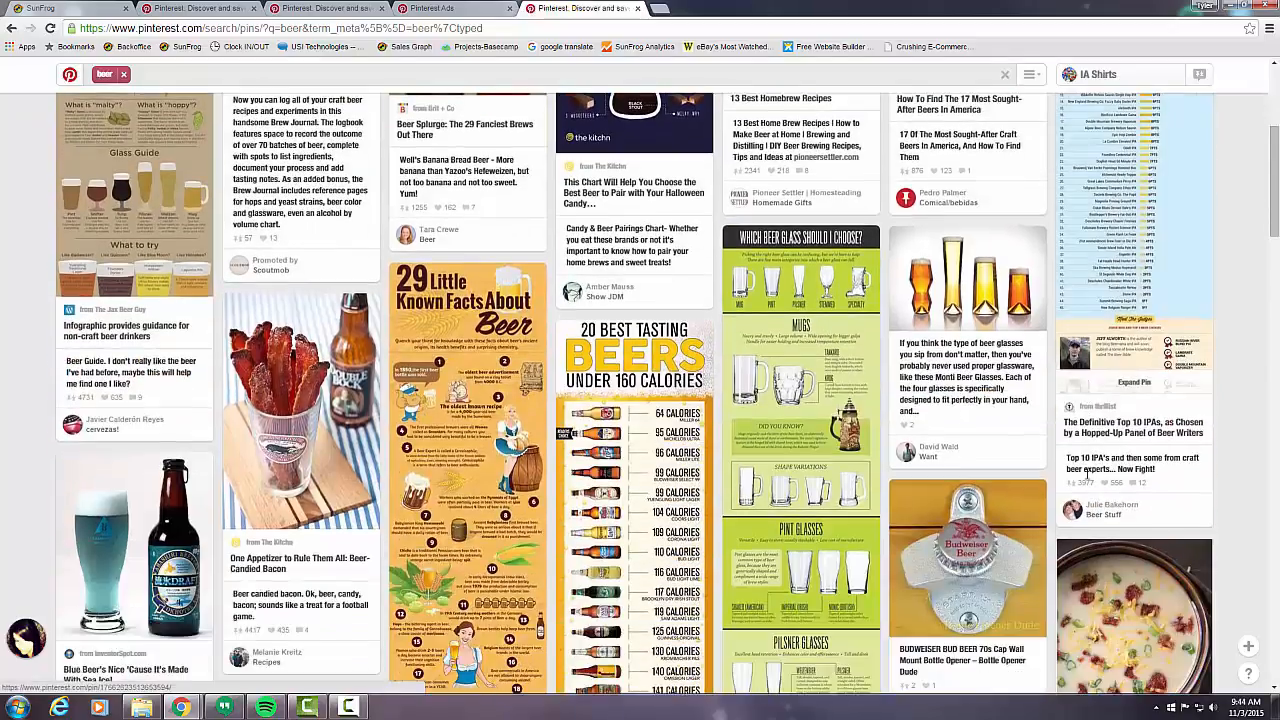
{"action": "scroll", "coordinate": [985, 483], "scroll_direction": "down", "scroll_amount": 10}
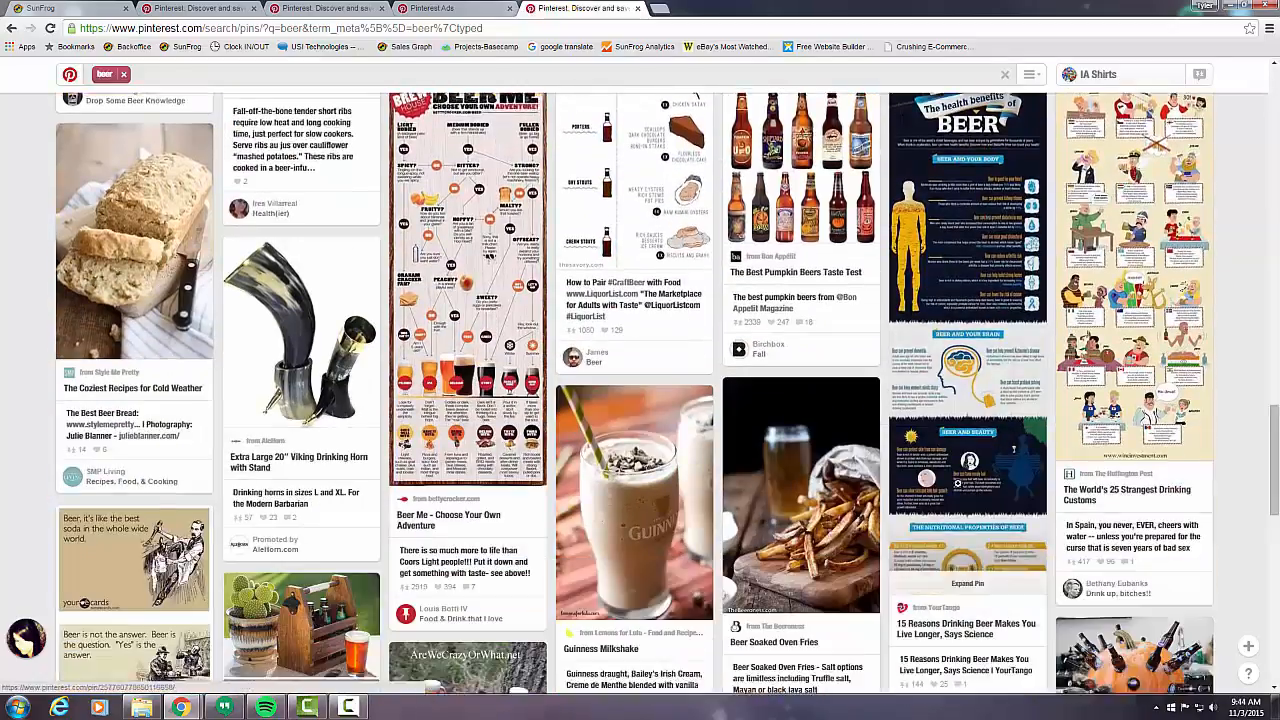
{"action": "scroll", "coordinate": [902, 489], "scroll_direction": "down", "scroll_amount": 10}
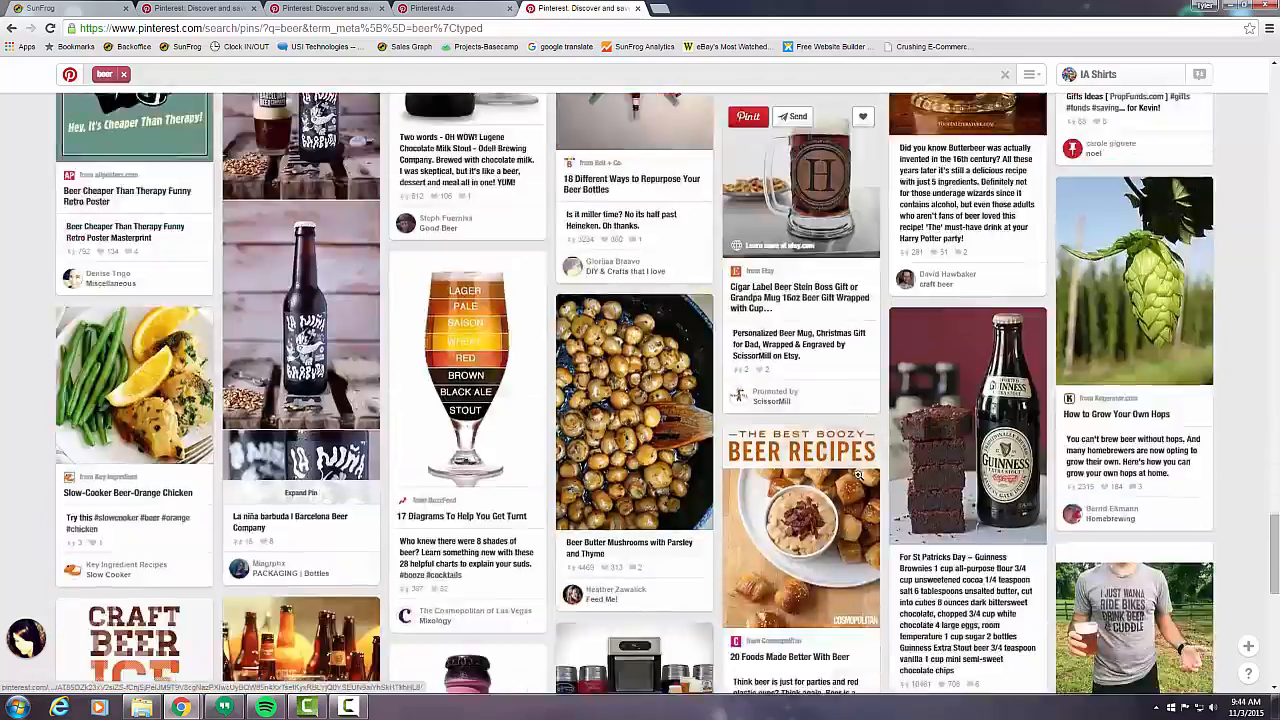
{"action": "scroll", "coordinate": [862, 483], "scroll_direction": "down", "scroll_amount": 10}
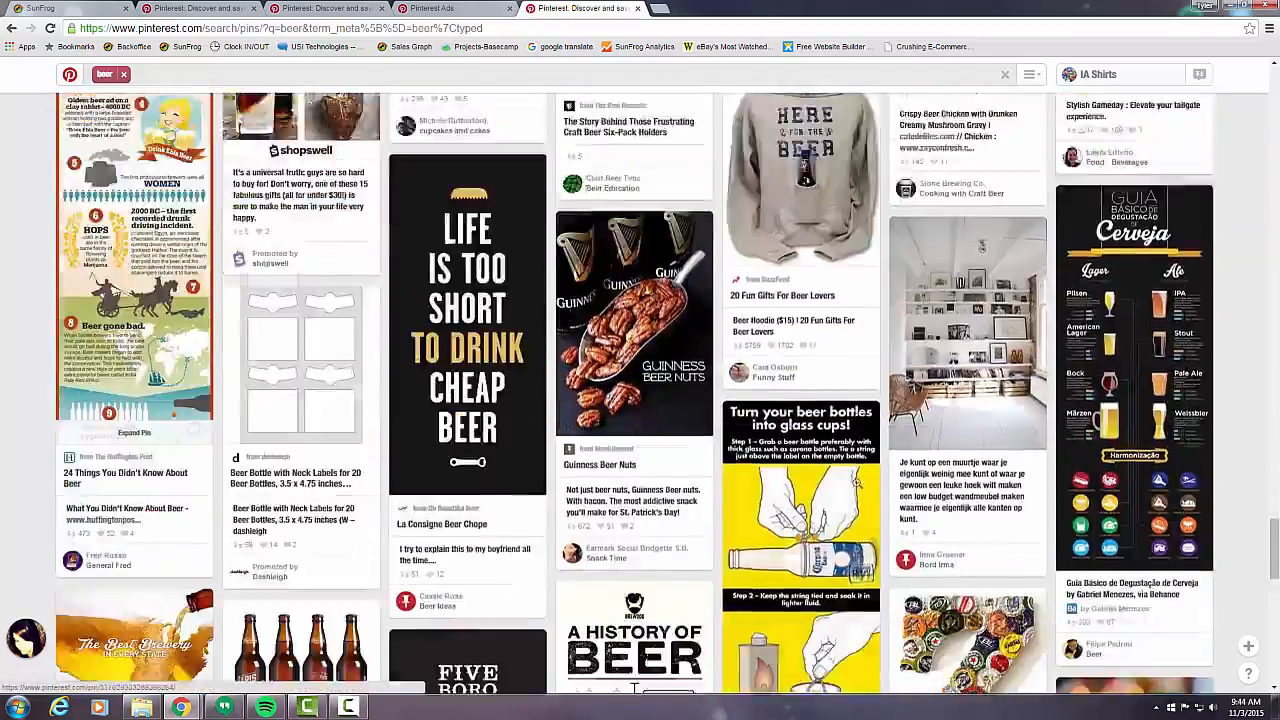
{"action": "scroll", "coordinate": [857, 484], "scroll_direction": "down", "scroll_amount": 10}
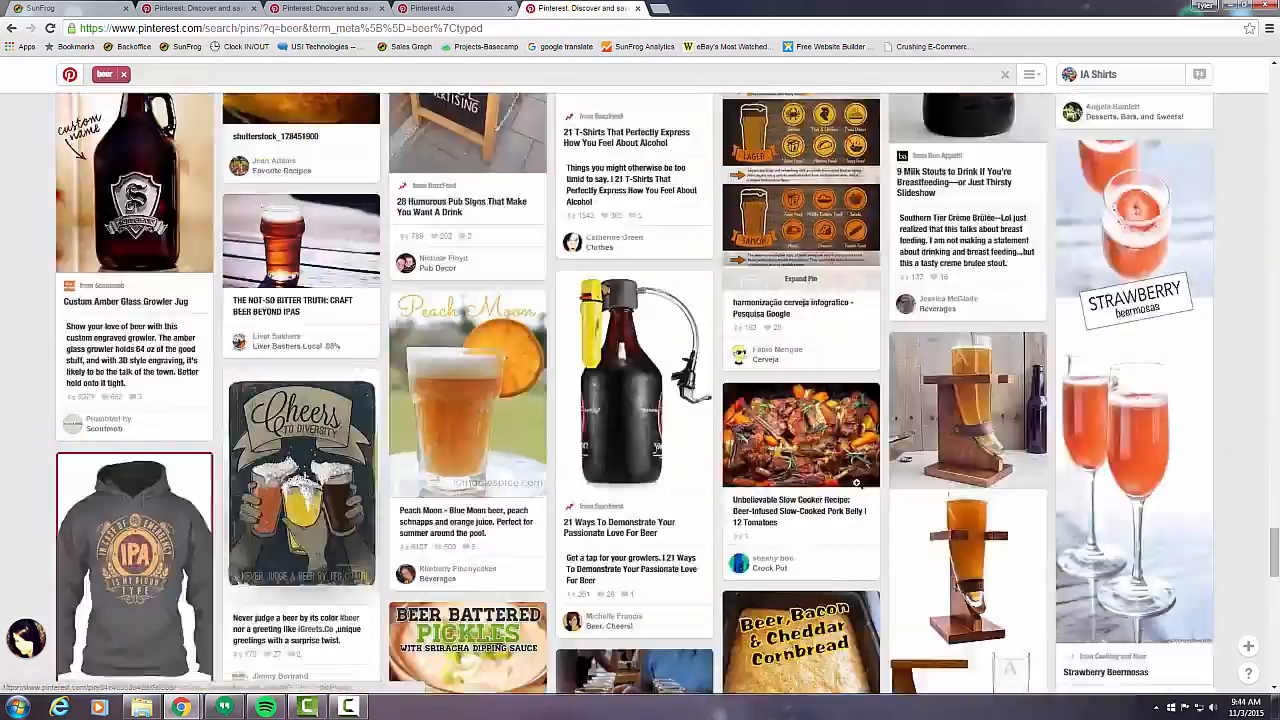
{"action": "scroll", "coordinate": [717, 481], "scroll_direction": "down", "scroll_amount": 10}
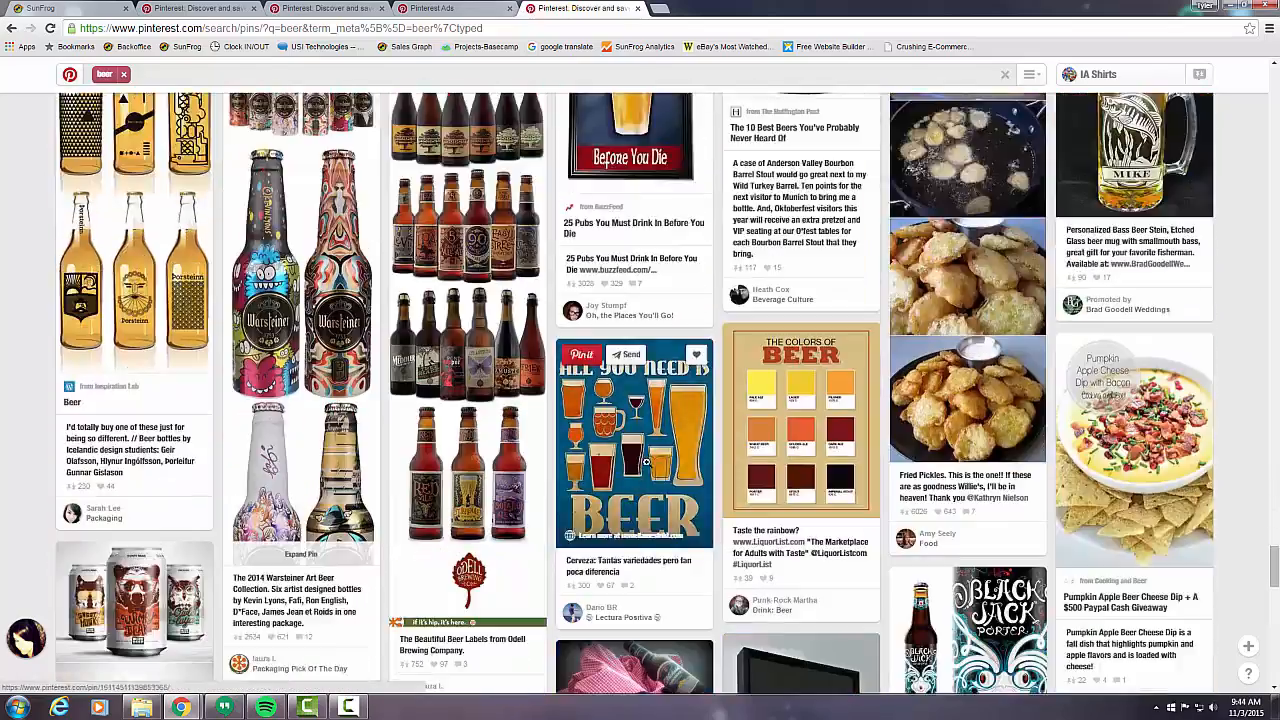
Step: Look through more of the "beer" Pins for recurring themes, returning to the start of the results
{"action": "scroll", "coordinate": [725, 472], "scroll_direction": "down", "scroll_amount": 8}
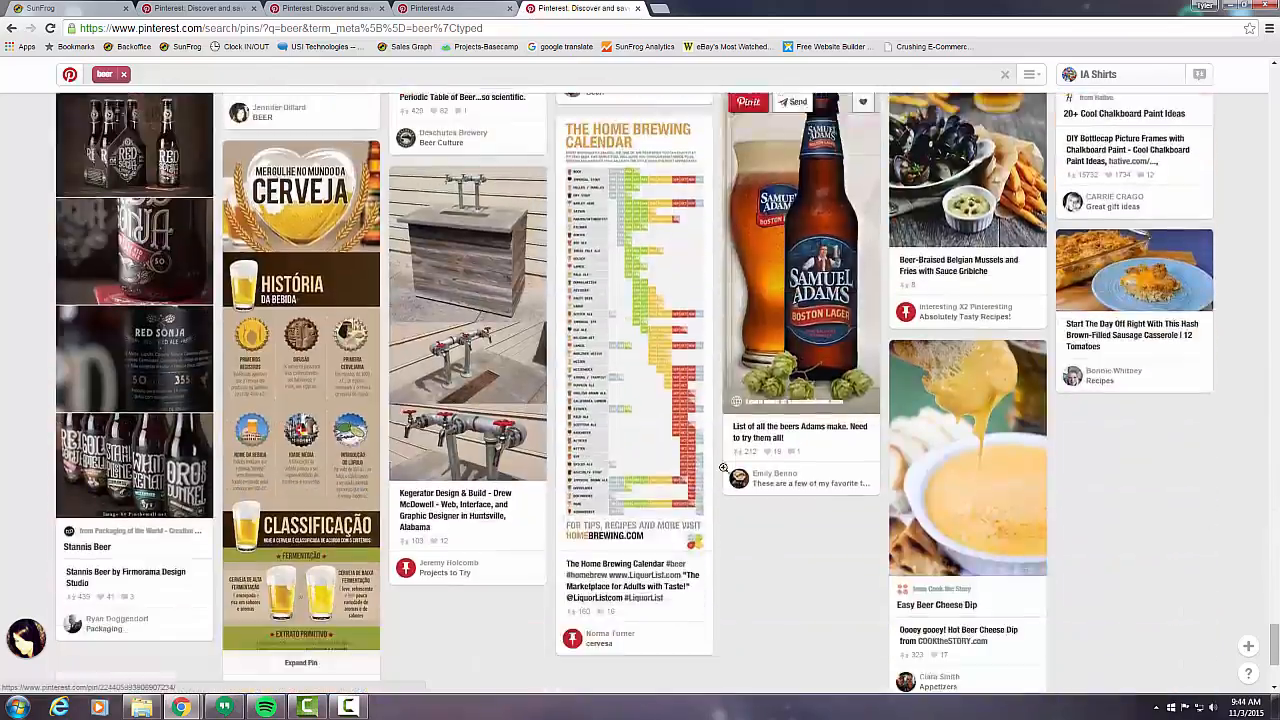
{"action": "scroll", "coordinate": [660, 450], "scroll_direction": "up", "scroll_amount": 6}
{"action": "scroll", "coordinate": [670, 469], "scroll_direction": "up", "scroll_amount": 15}
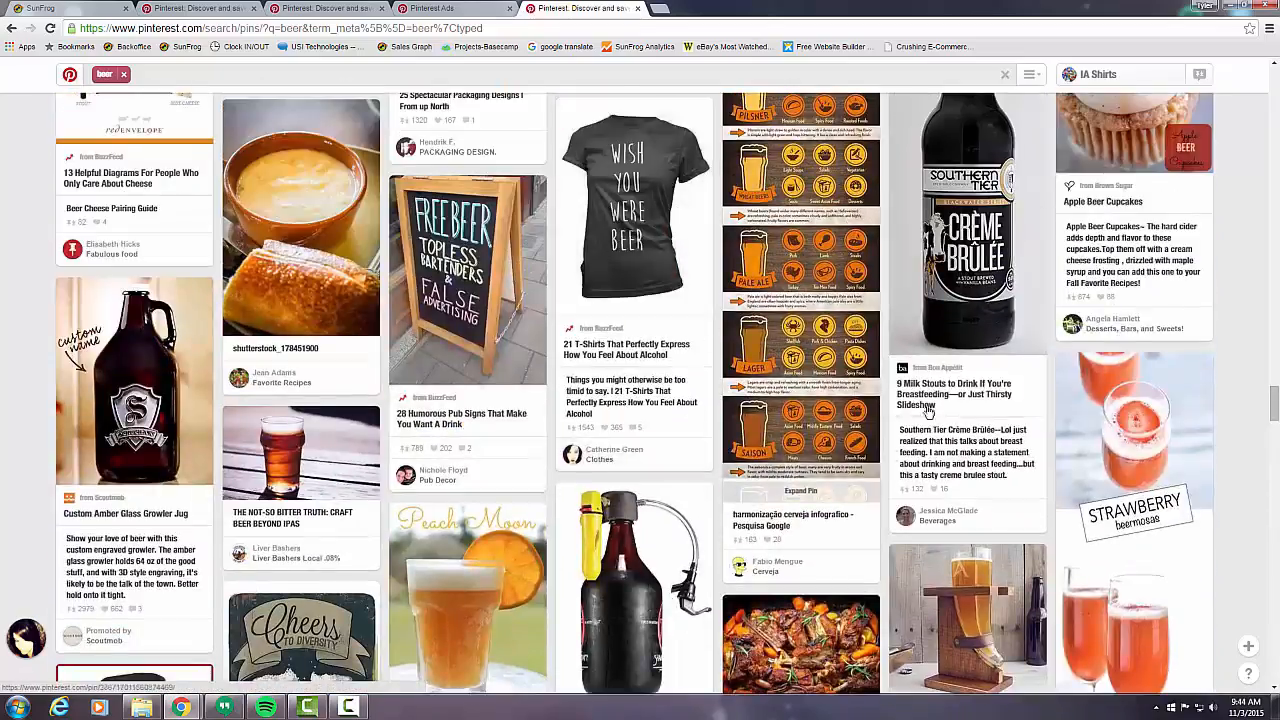
{"action": "scroll", "coordinate": [928, 410], "scroll_direction": "up", "scroll_amount": 5}
{"action": "scroll", "coordinate": [452, 477], "scroll_direction": "up", "scroll_amount": 8}
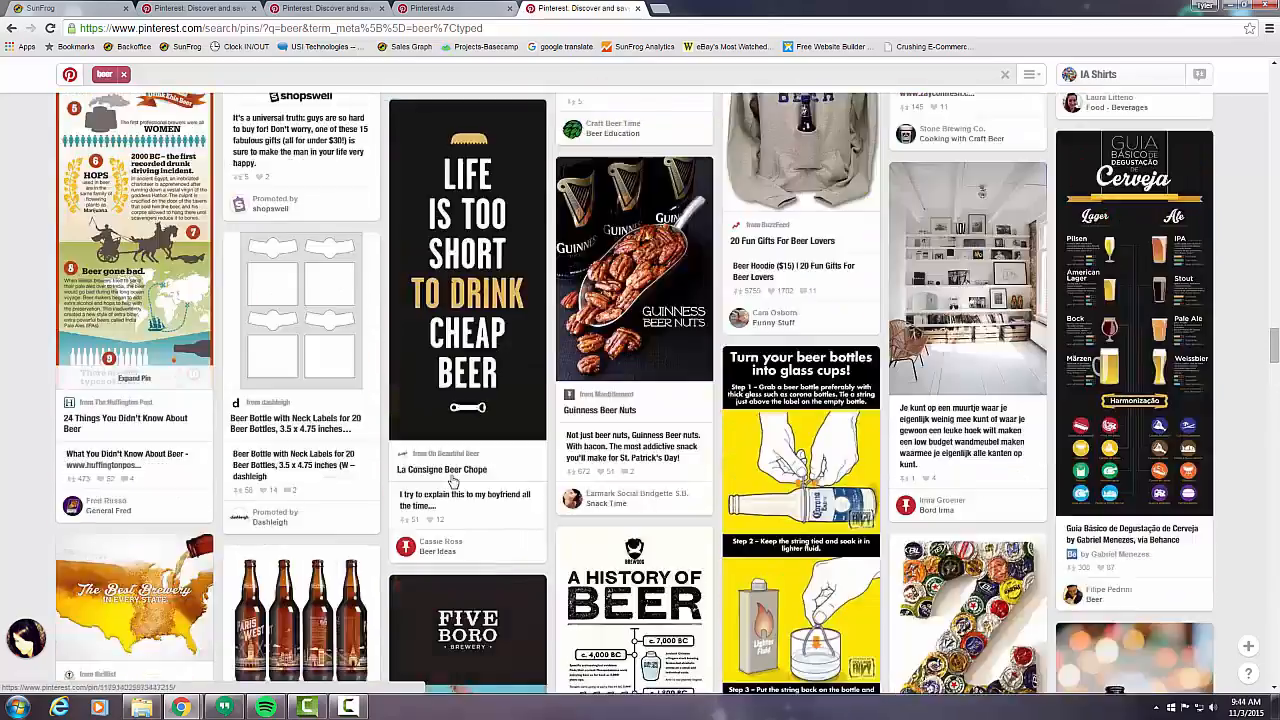
{"action": "scroll", "coordinate": [739, 455], "scroll_direction": "up", "scroll_amount": 8}
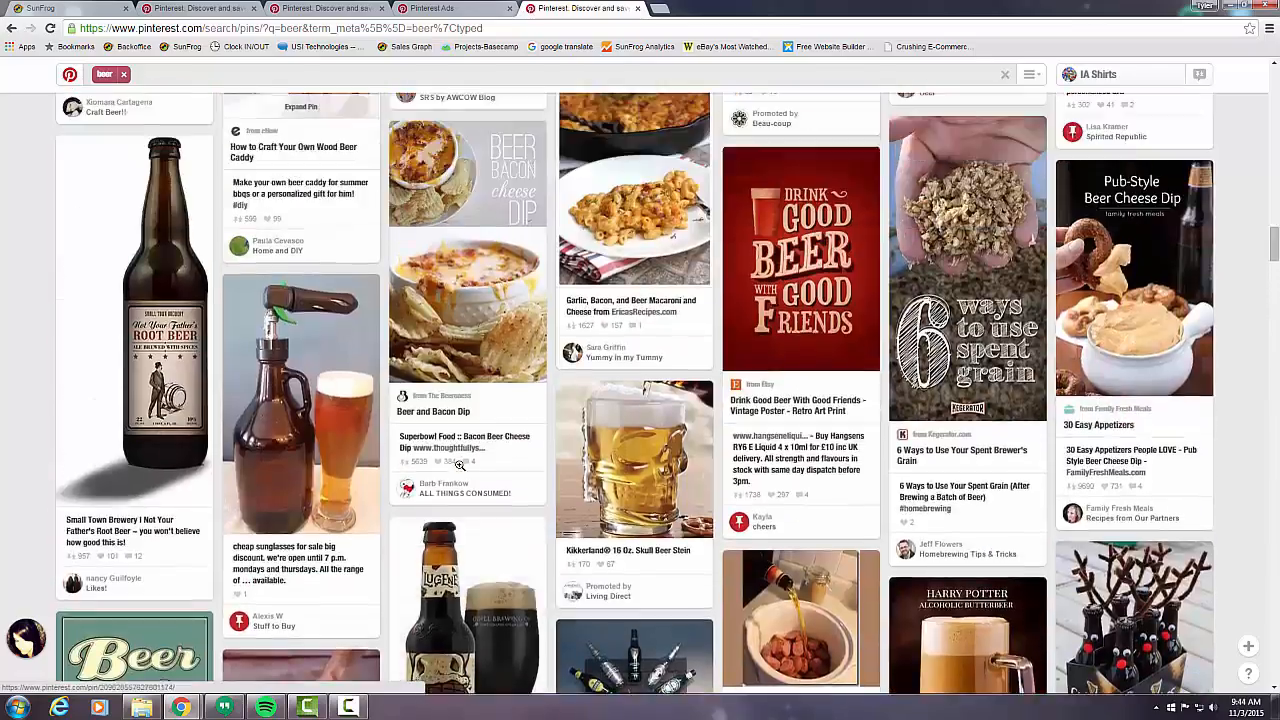
{"action": "scroll", "coordinate": [739, 455], "scroll_direction": "up", "scroll_amount": 10}
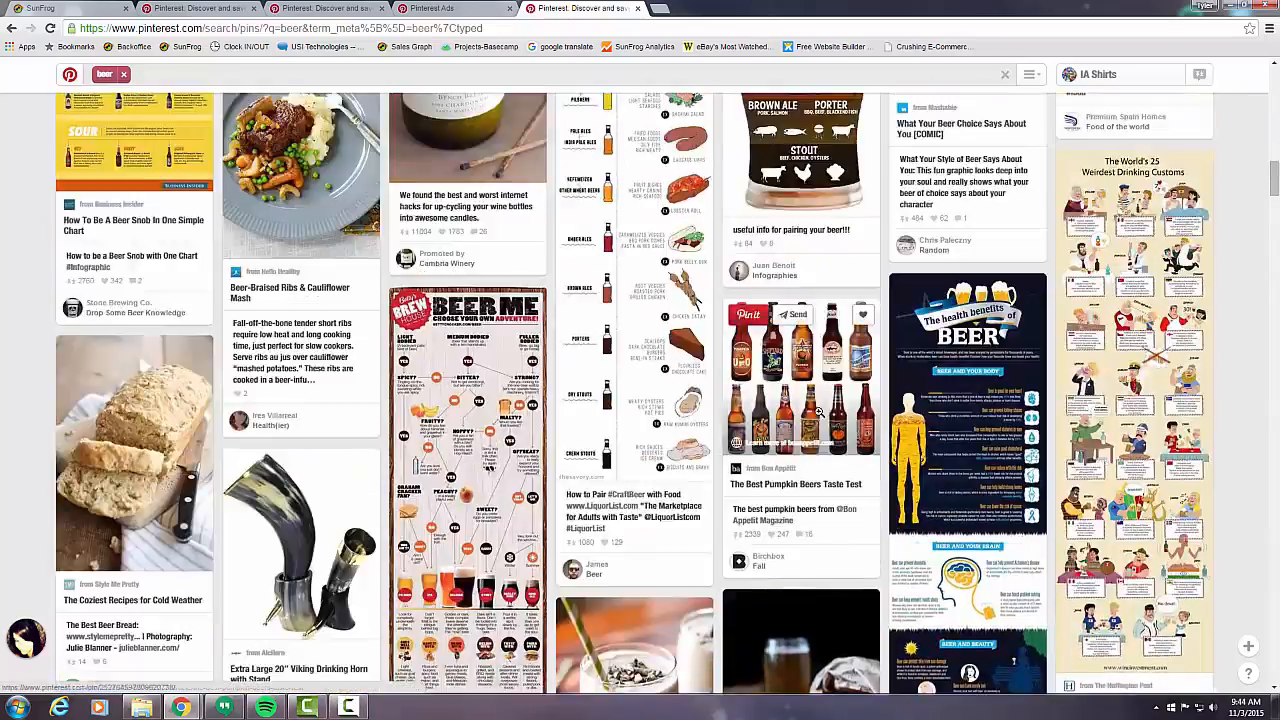
{"action": "scroll", "coordinate": [174, 148], "scroll_direction": "up", "scroll_amount": 5}
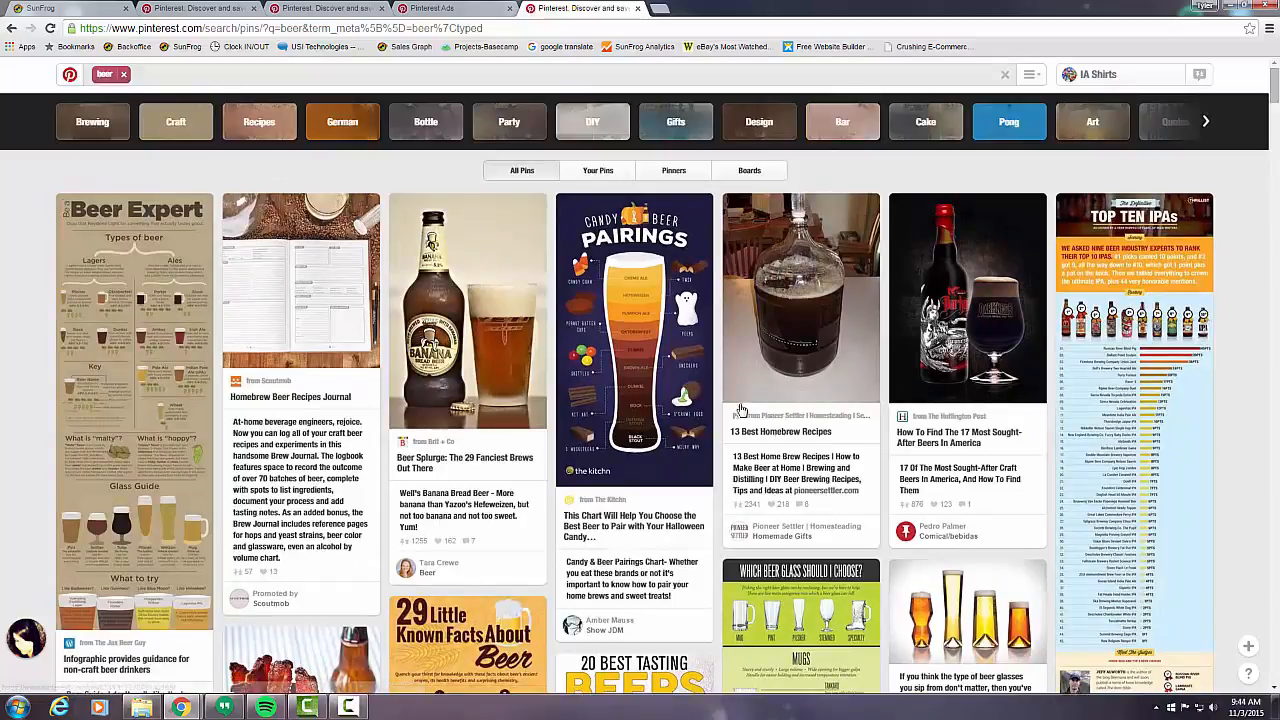
Step: Clear the current Pinterest search and search for "beer lovers" instead
{"action": "left_click", "coordinate": [124, 75]}
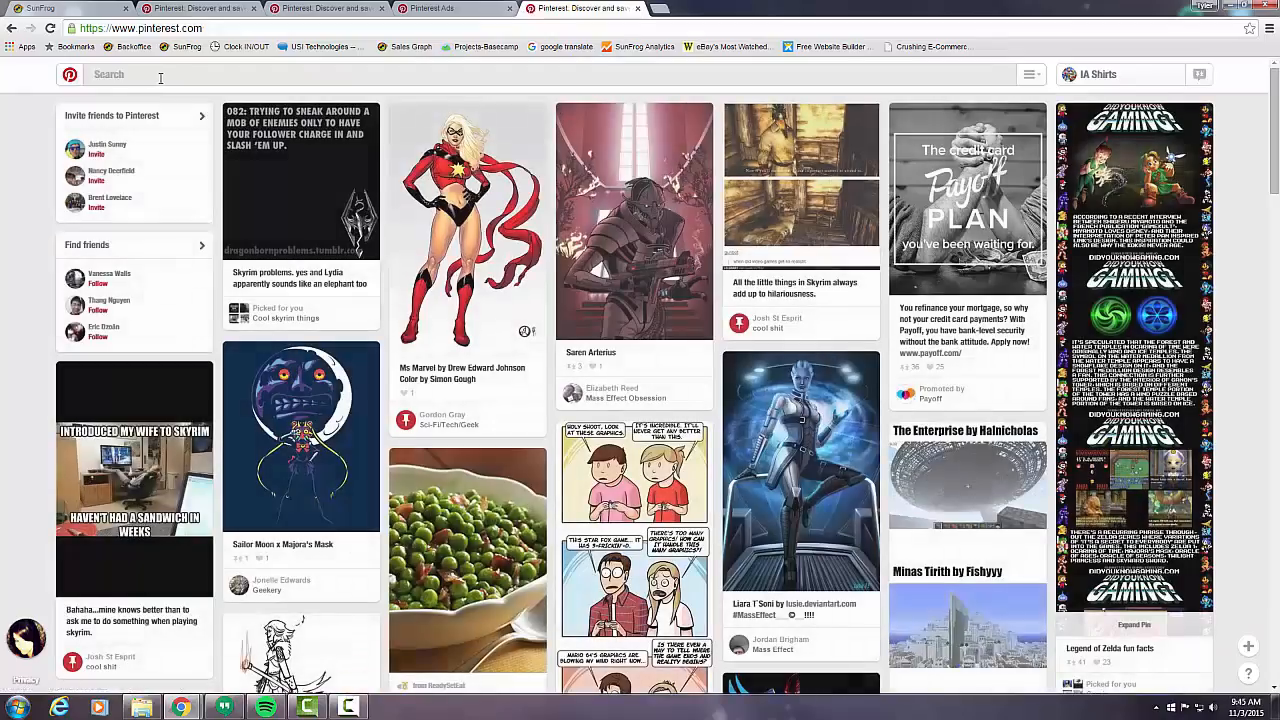
{"action": "left_click", "coordinate": [176, 73]}
{"action": "type", "text": "b"}
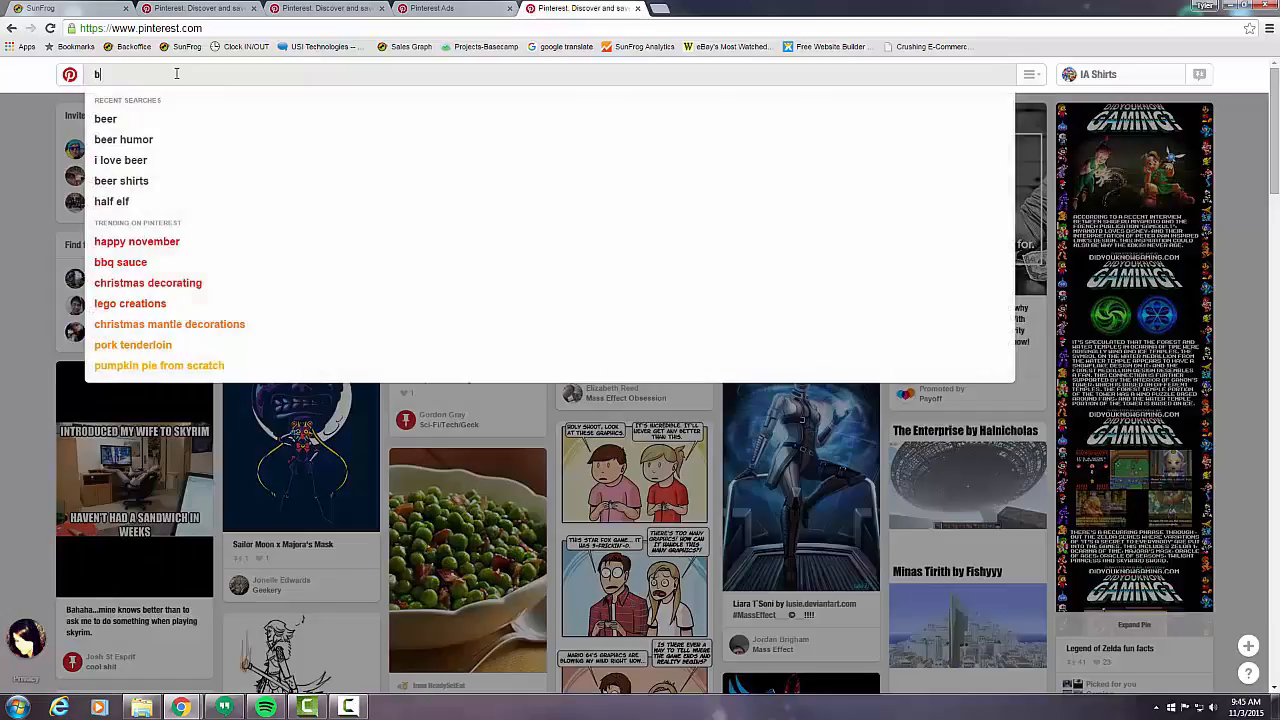
{"action": "type", "text": "eer lover"}
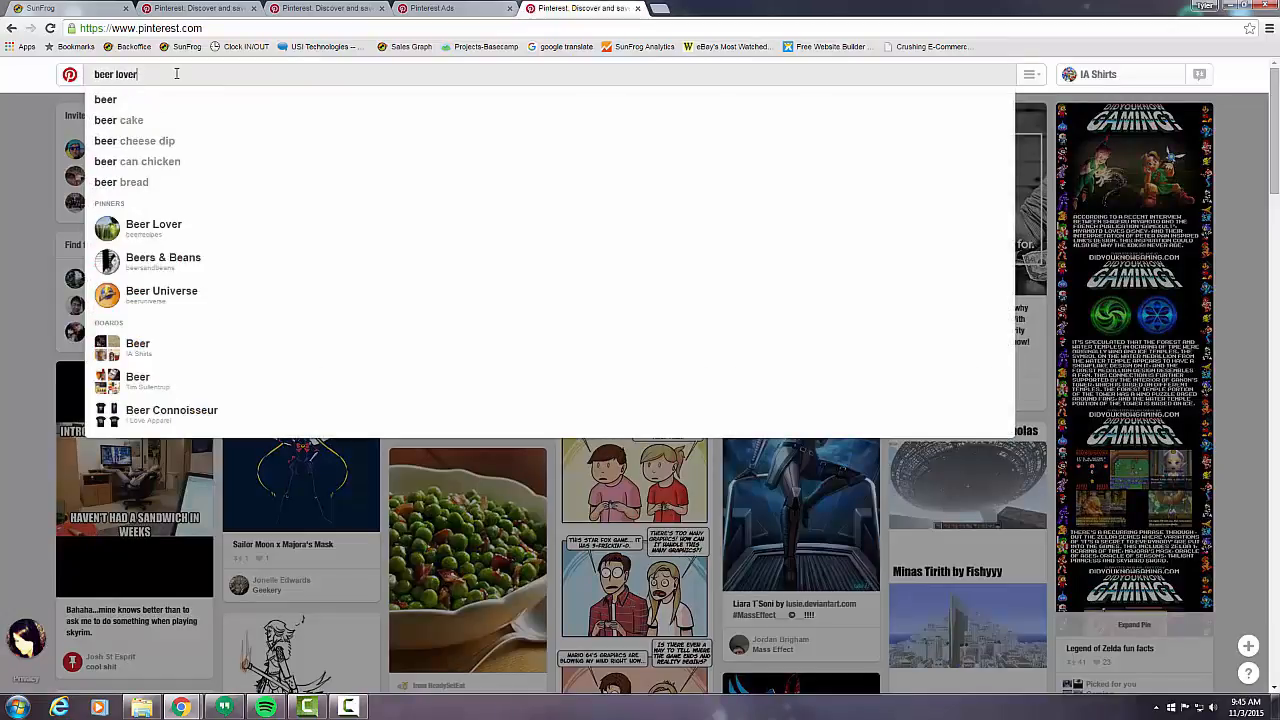
{"action": "type", "text": "s"}
{"action": "key", "text": "Return"}
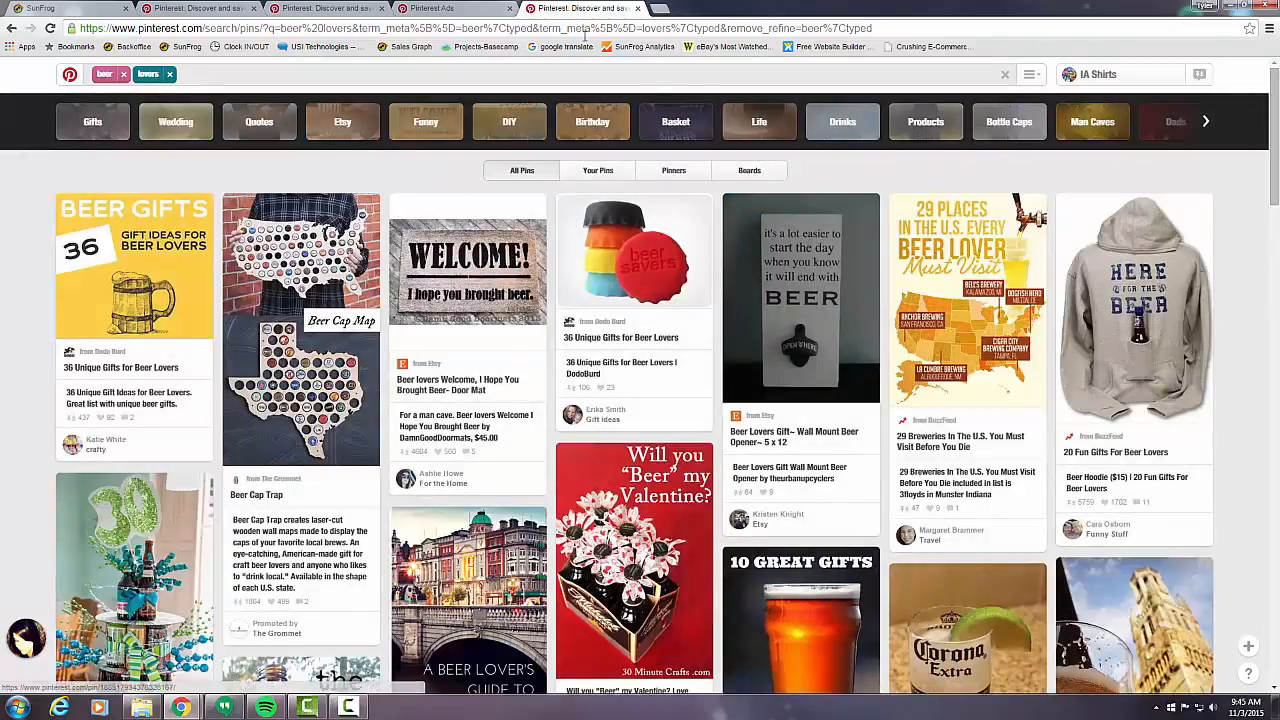
Step: Browse the "beer lovers" Pins to judge whether they suit the audience for the beer T-shirt Pin
{"action": "scroll", "coordinate": [790, 345], "scroll_direction": "down", "scroll_amount": 3}
{"action": "scroll", "coordinate": [790, 340], "scroll_direction": "up", "scroll_amount": 2}
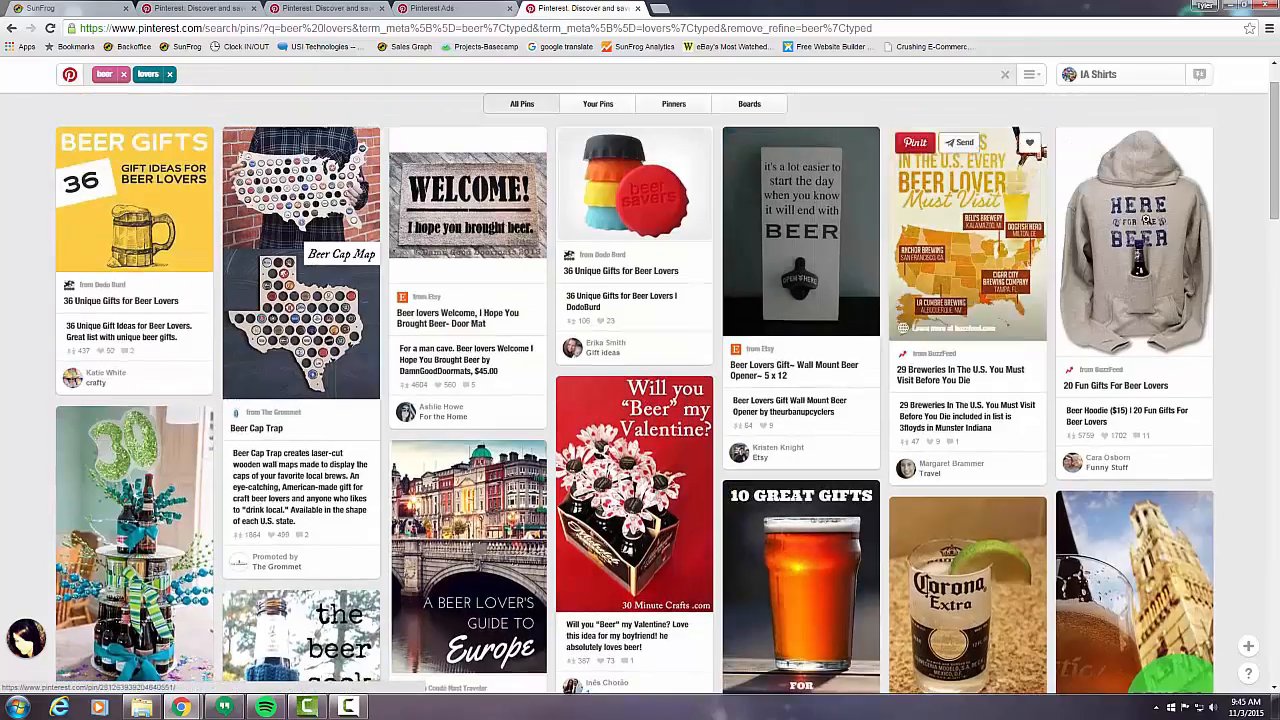
{"action": "scroll", "coordinate": [1112, 228], "scroll_direction": "down", "scroll_amount": 10}
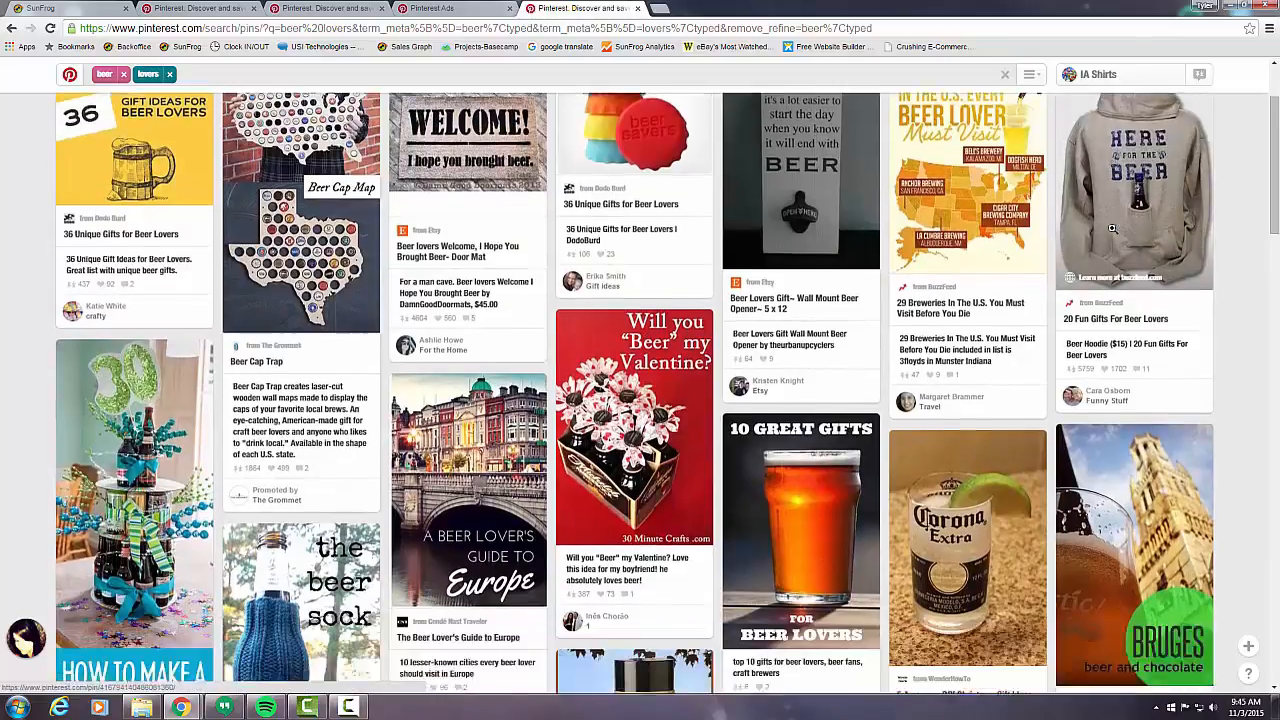
{"action": "scroll", "coordinate": [1085, 233], "scroll_direction": "down", "scroll_amount": 12}
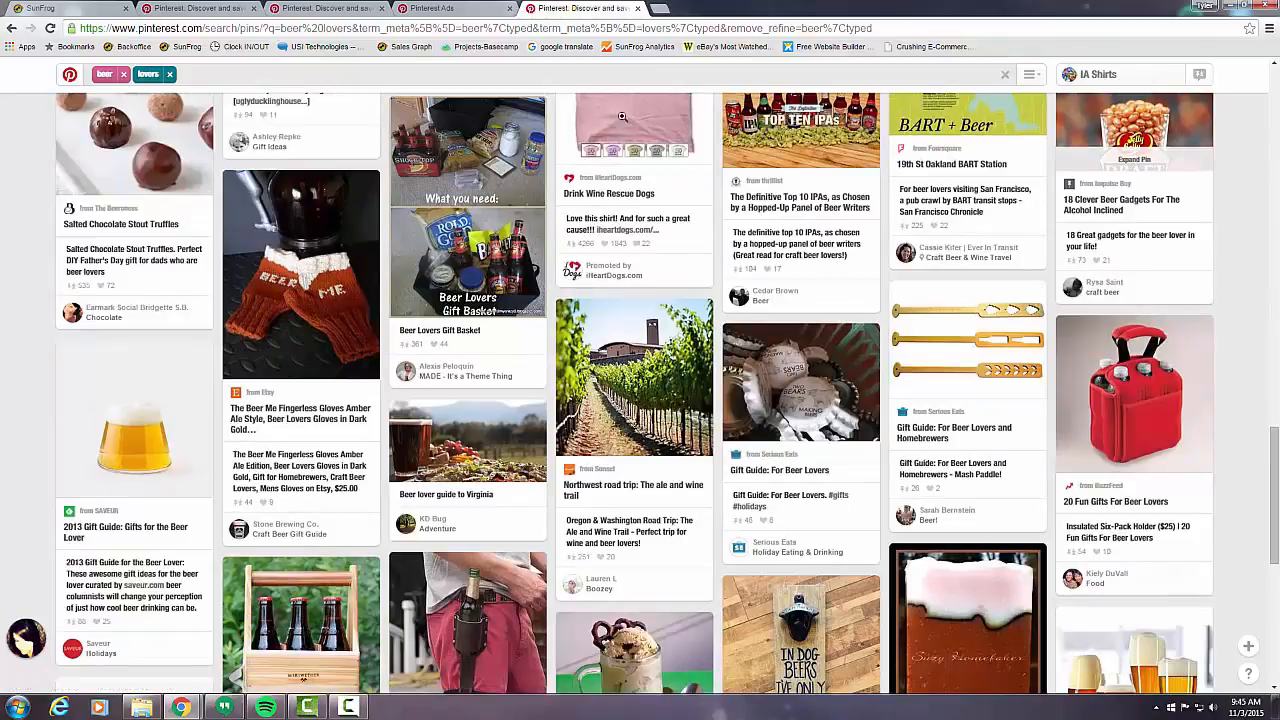
{"action": "scroll", "coordinate": [686, 195], "scroll_direction": "up", "scroll_amount": 3}
{"action": "scroll", "coordinate": [680, 447], "scroll_direction": "down", "scroll_amount": 3}
{"action": "scroll", "coordinate": [680, 447], "scroll_direction": "down", "scroll_amount": 2}
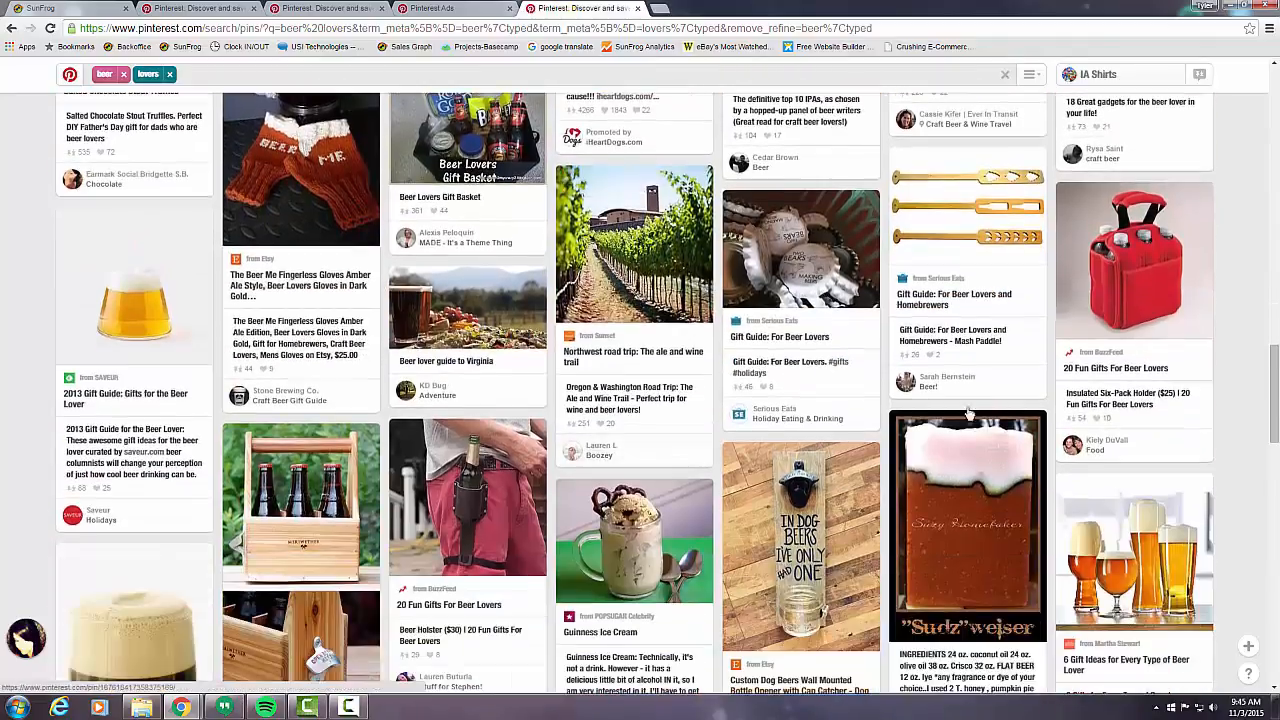
{"action": "scroll", "coordinate": [597, 378], "scroll_direction": "up", "scroll_amount": 4}
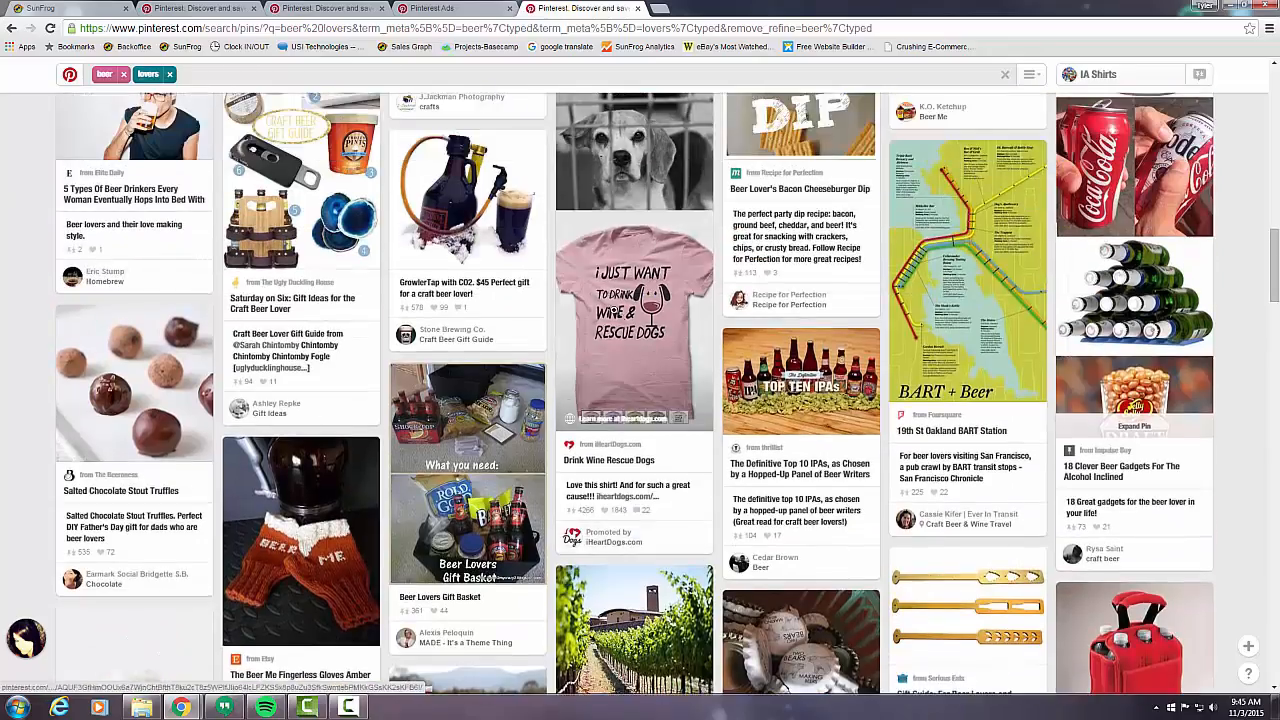
{"action": "scroll", "coordinate": [597, 378], "scroll_direction": "up", "scroll_amount": 3}
{"action": "scroll", "coordinate": [665, 405], "scroll_direction": "up", "scroll_amount": 2}
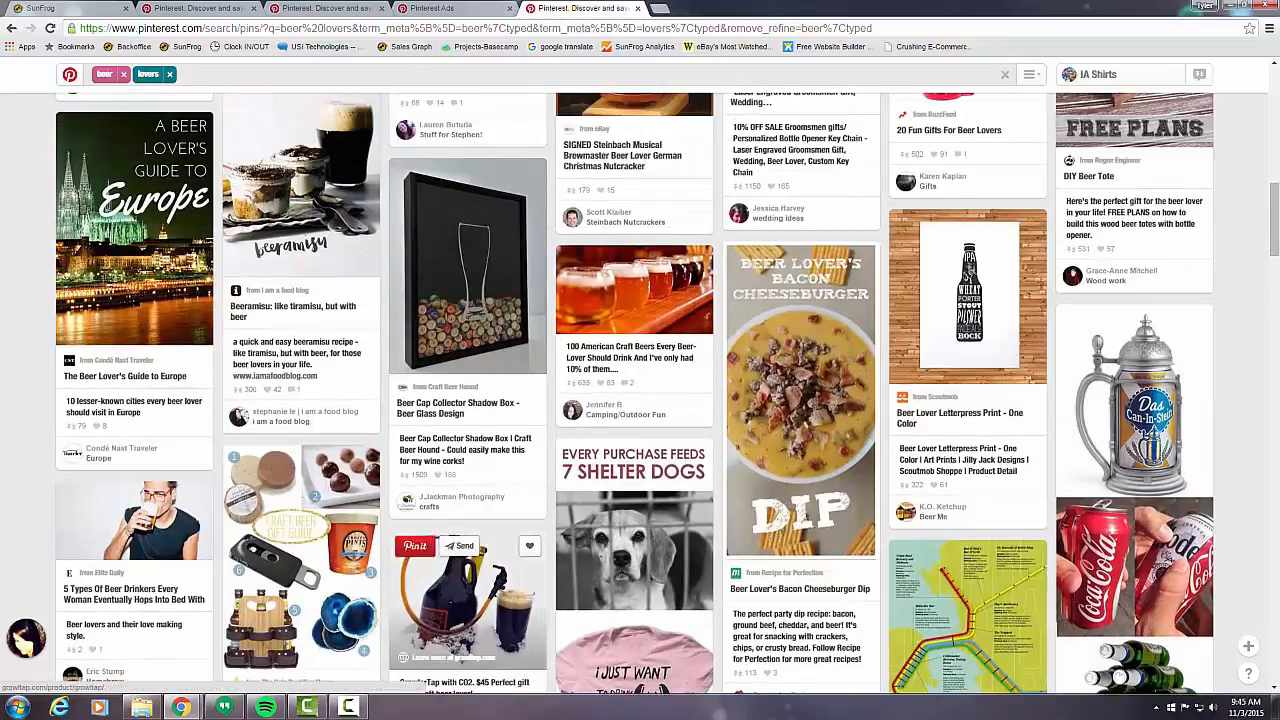
{"action": "scroll", "coordinate": [576, 424], "scroll_direction": "down", "scroll_amount": 15}
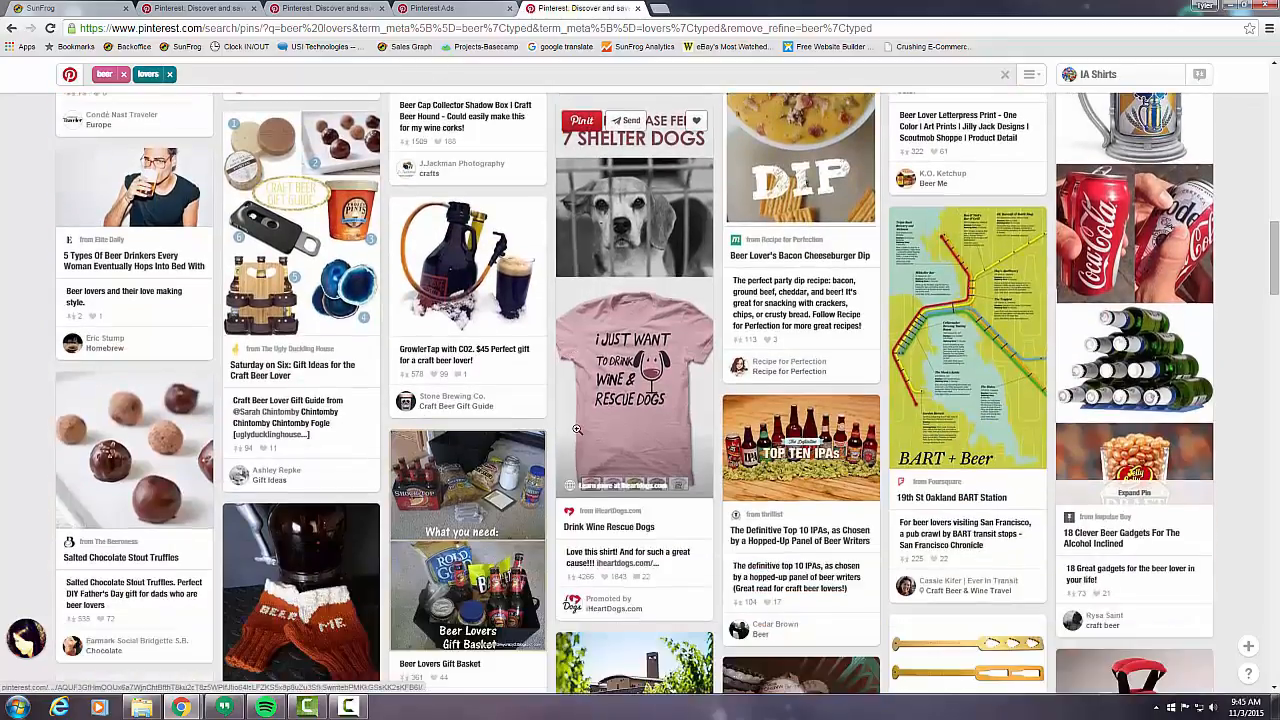
{"action": "scroll", "coordinate": [533, 457], "scroll_direction": "down", "scroll_amount": 1}
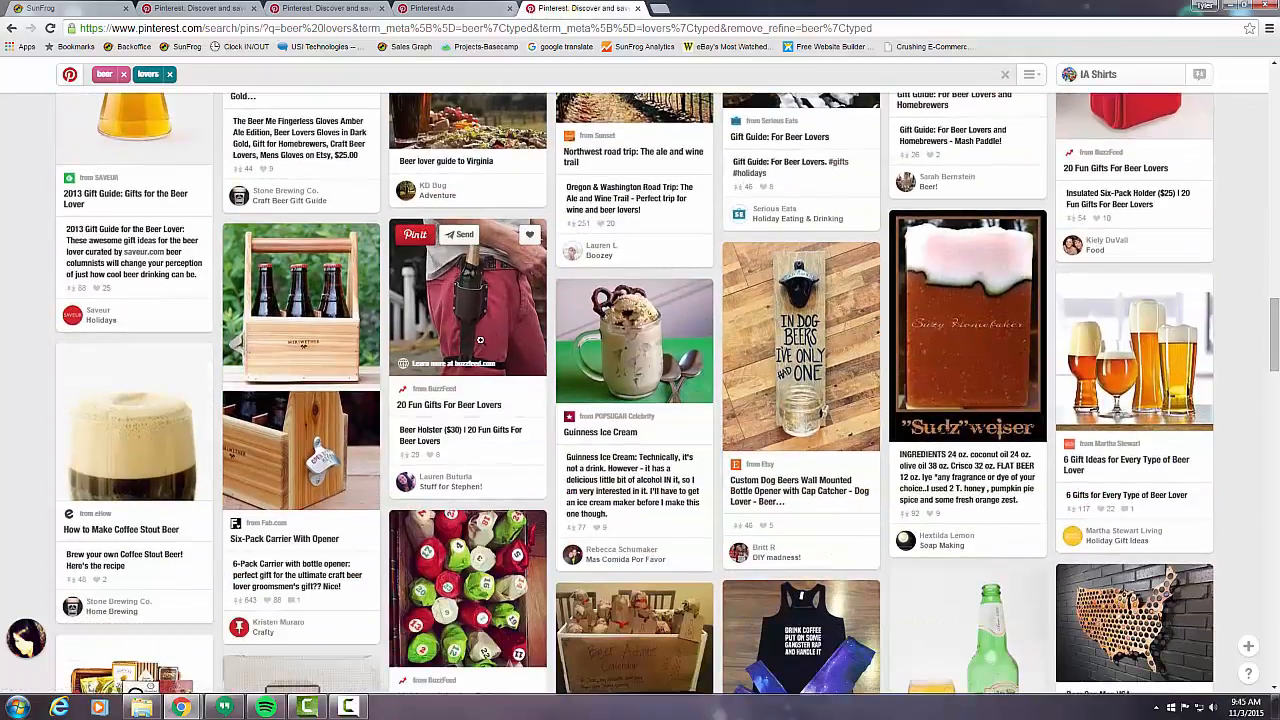
{"action": "scroll", "coordinate": [601, 451], "scroll_direction": "down", "scroll_amount": 1}
{"action": "scroll", "coordinate": [634, 470], "scroll_direction": "down", "scroll_amount": 4}
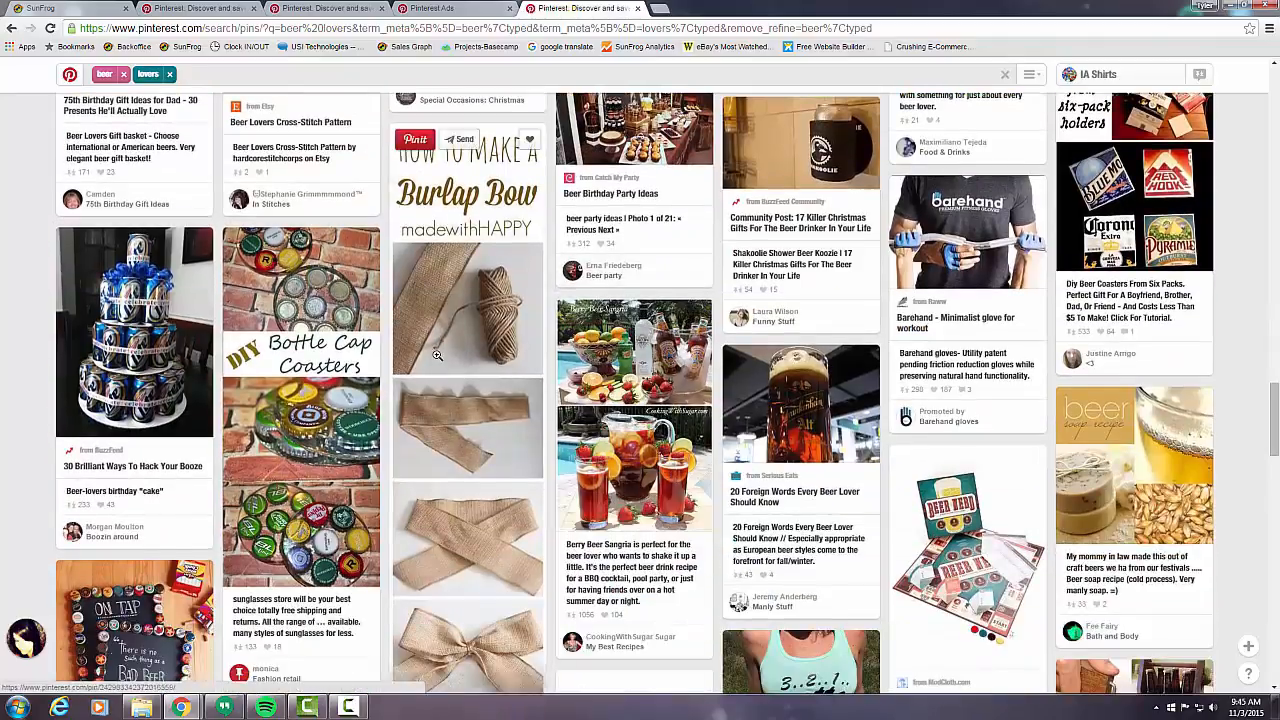
{"action": "scroll", "coordinate": [634, 470], "scroll_direction": "down", "scroll_amount": 2}
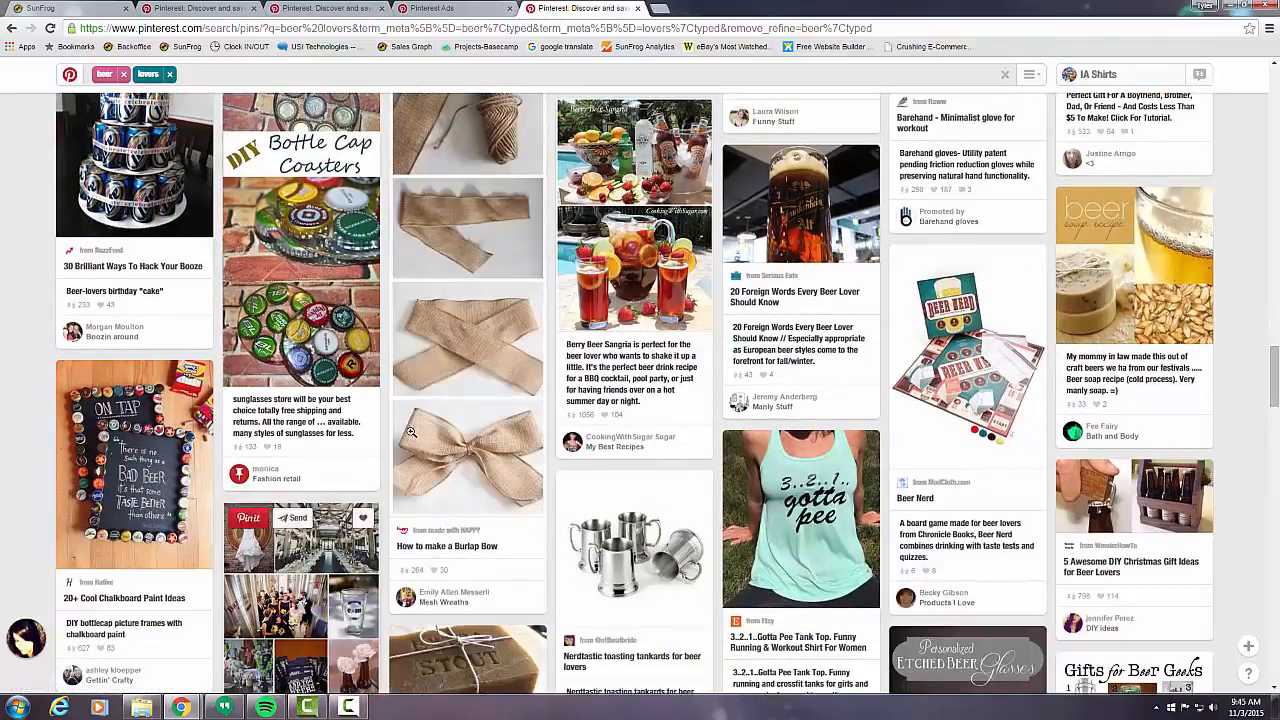
{"action": "scroll", "coordinate": [597, 383], "scroll_direction": "down", "scroll_amount": 1}
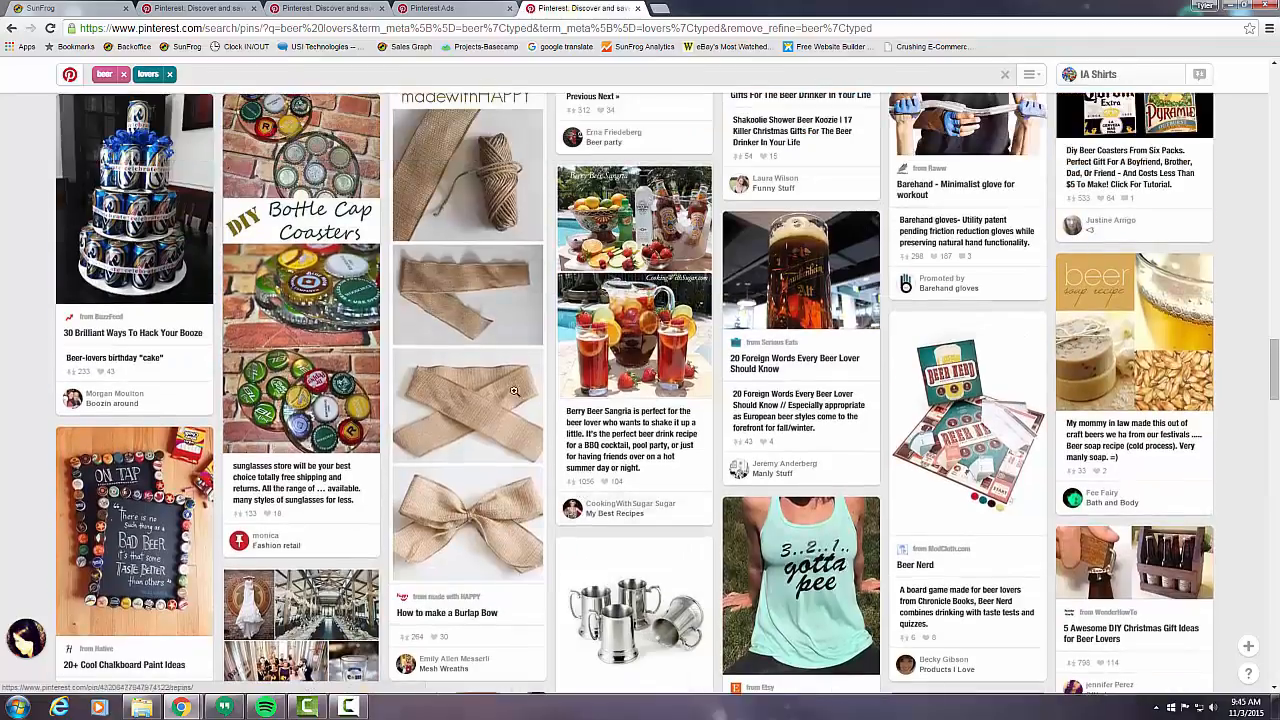
{"action": "scroll", "coordinate": [740, 588], "scroll_direction": "down", "scroll_amount": 5}
{"action": "scroll", "coordinate": [740, 588], "scroll_direction": "down", "scroll_amount": 2}
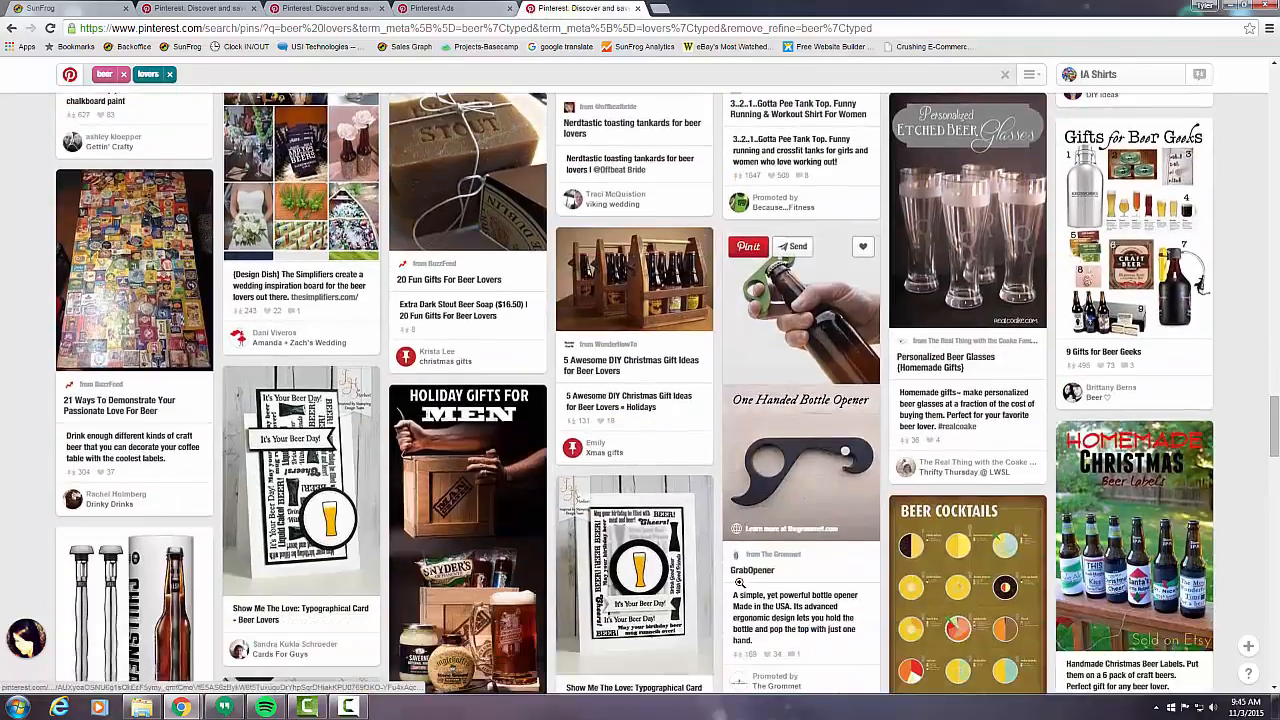
{"action": "scroll", "coordinate": [727, 530], "scroll_direction": "down", "scroll_amount": 3}
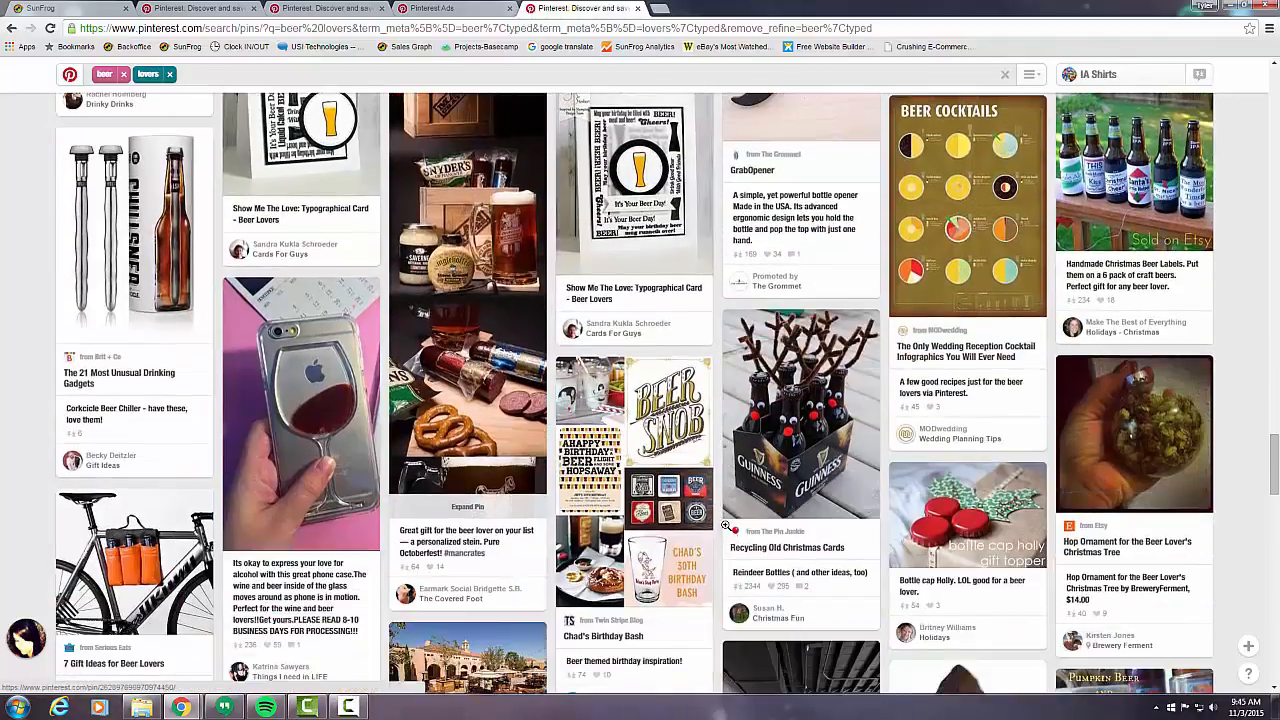
{"action": "scroll", "coordinate": [727, 530], "scroll_direction": "up", "scroll_amount": 20}
{"action": "scroll", "coordinate": [727, 530], "scroll_direction": "up", "scroll_amount": 15}
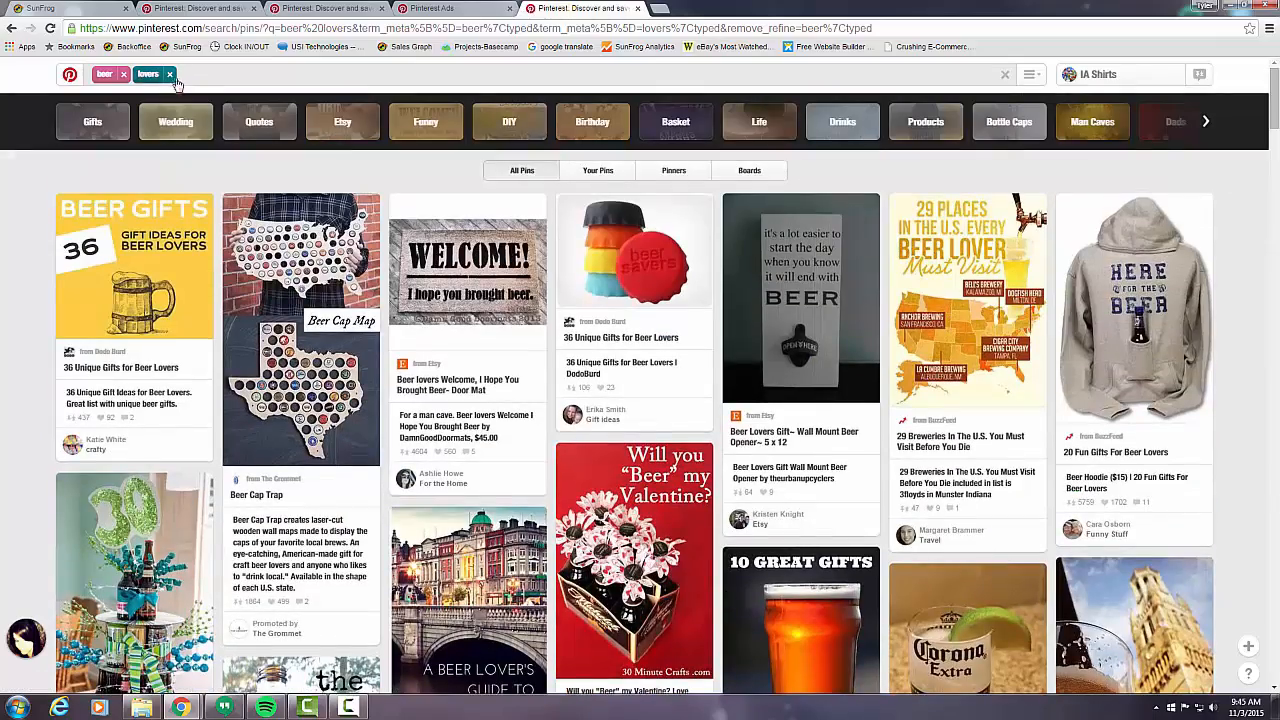
Step: Return to the Pinterest Ads tab, search the targeting terms for "beer lovers" and add that term to the promoted Pin
{"action": "left_click", "coordinate": [432, 8]}
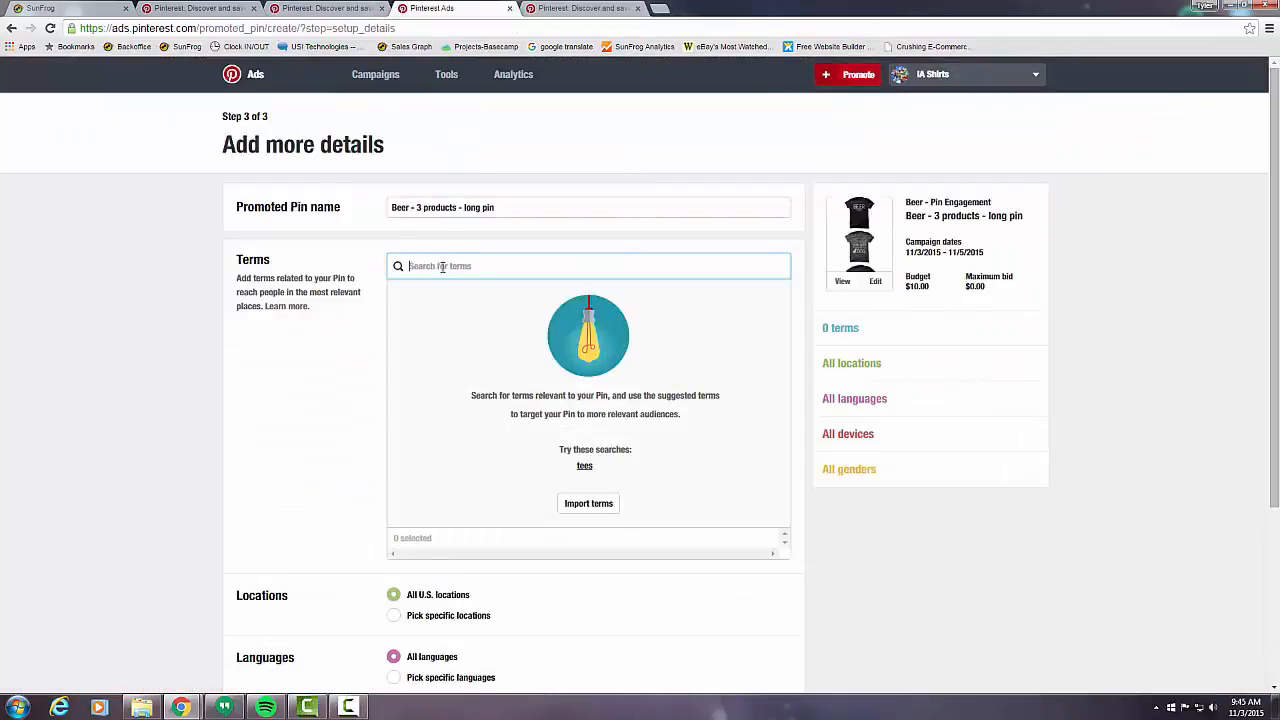
{"action": "type", "text": "beer "}
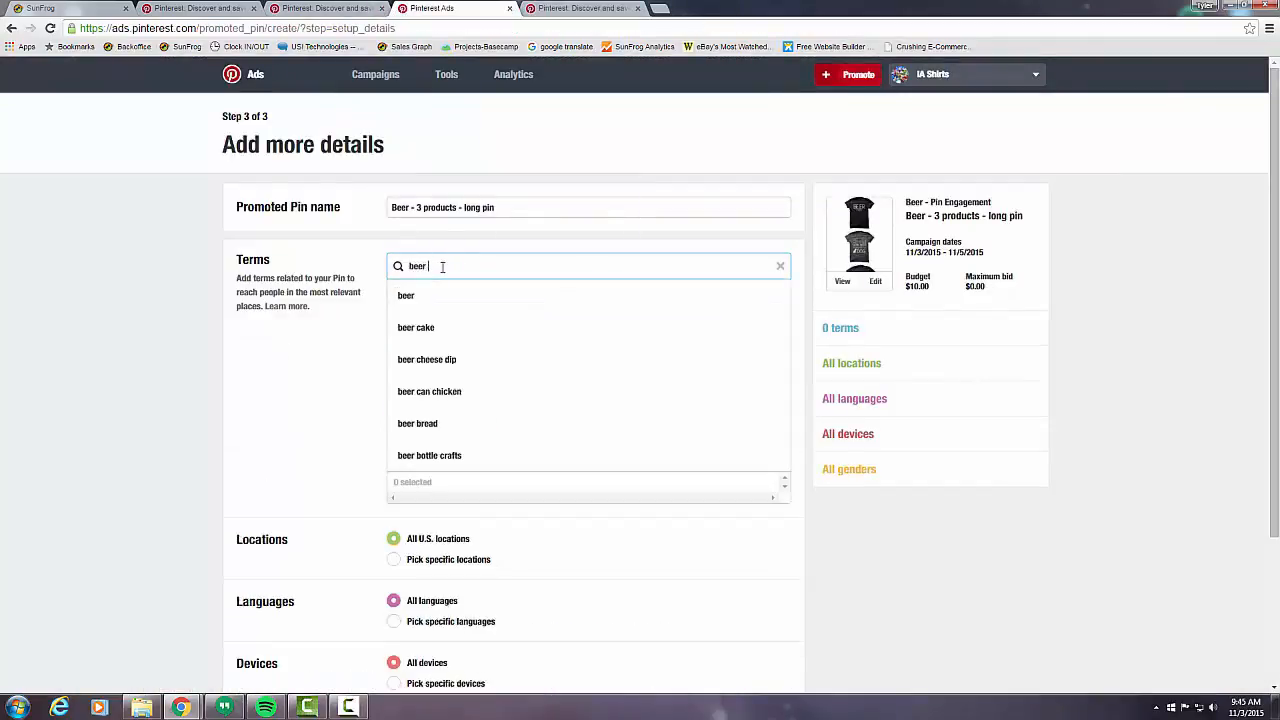
{"action": "type", "text": "lovers"}
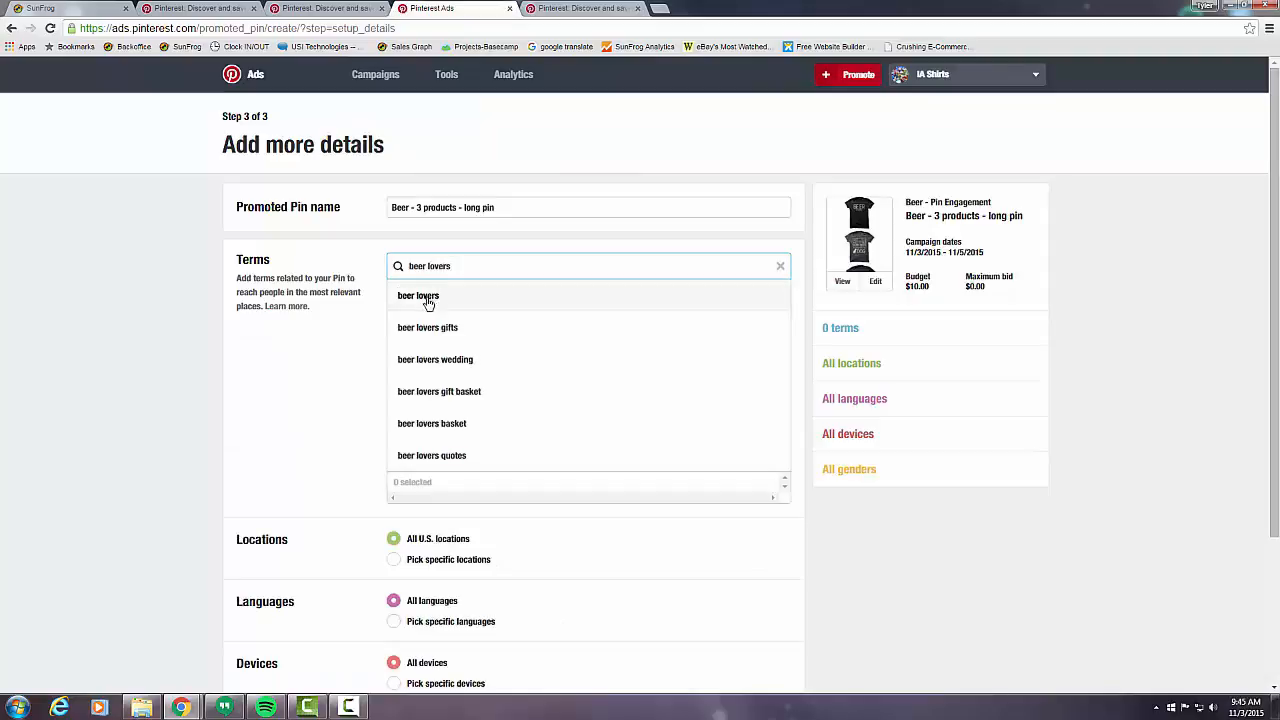
{"action": "left_click", "coordinate": [425, 298]}
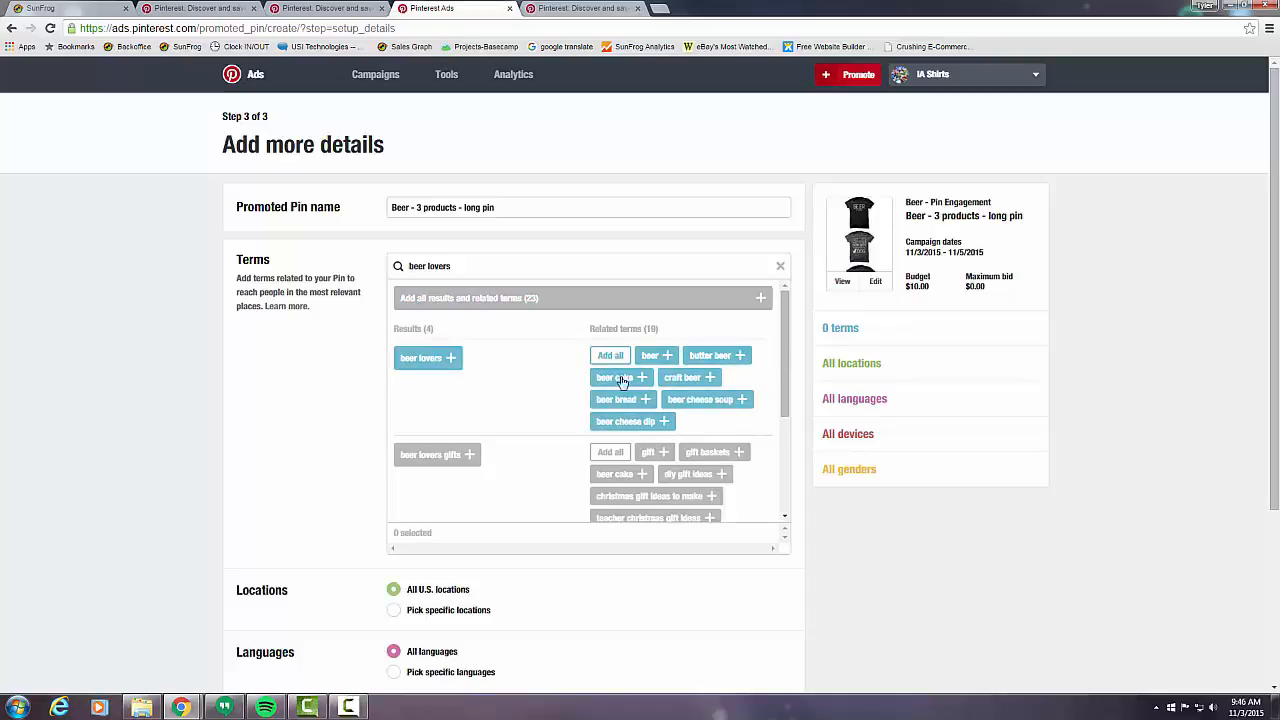
{"action": "left_click", "coordinate": [432, 362]}
Step: Set the maximum CPE bid to $0.13 and promote the Pin
{"action": "scroll", "coordinate": [479, 562], "scroll_direction": "down", "scroll_amount": 2}
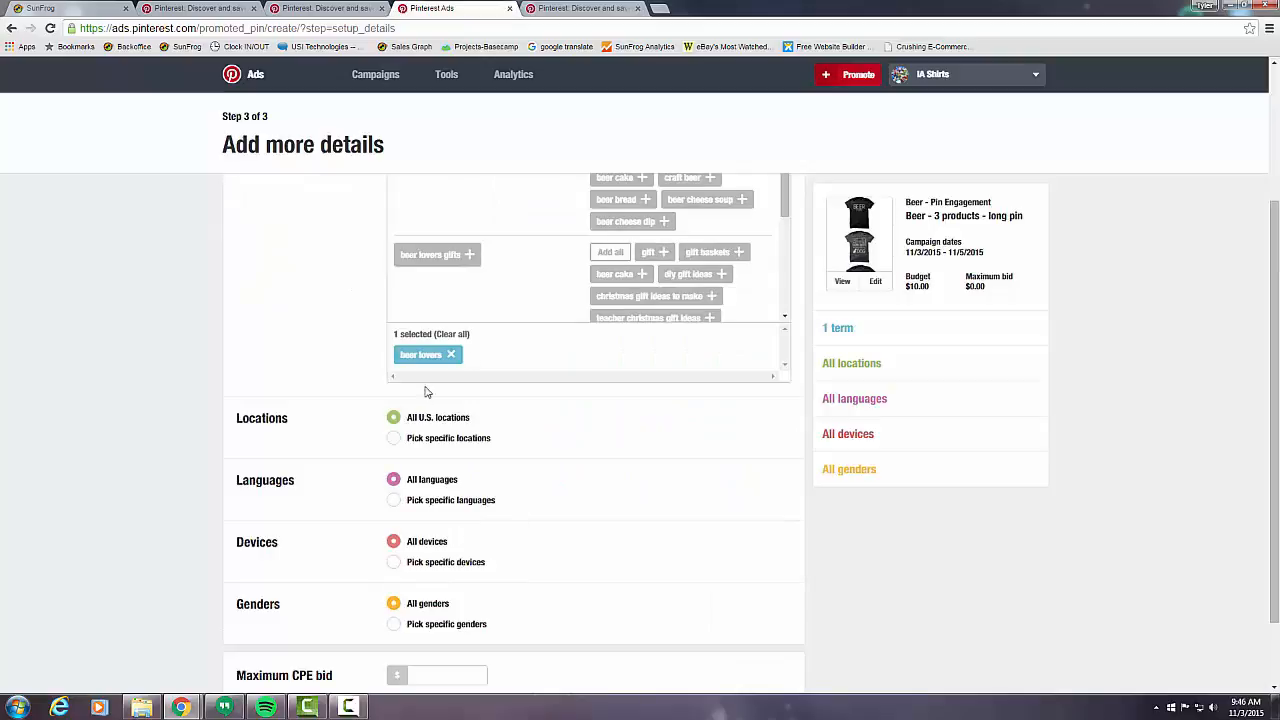
{"action": "scroll", "coordinate": [416, 402], "scroll_direction": "down", "scroll_amount": 1}
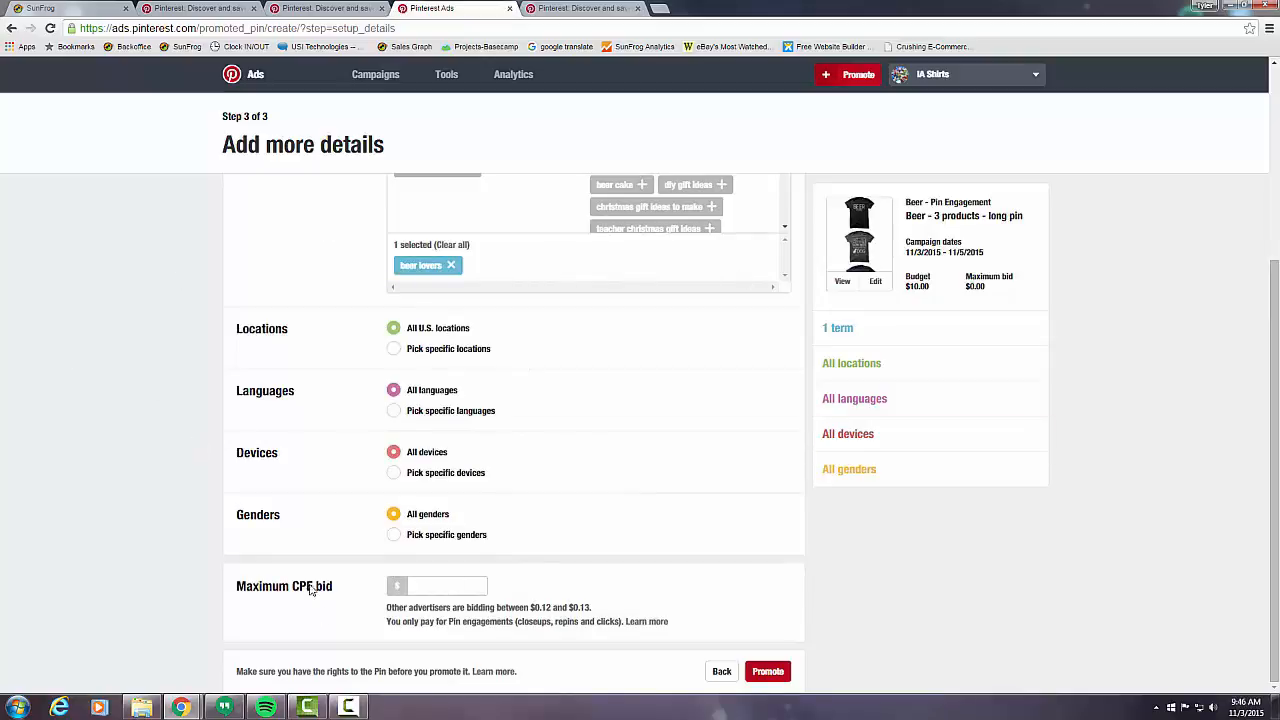
{"action": "left_click", "coordinate": [443, 588]}
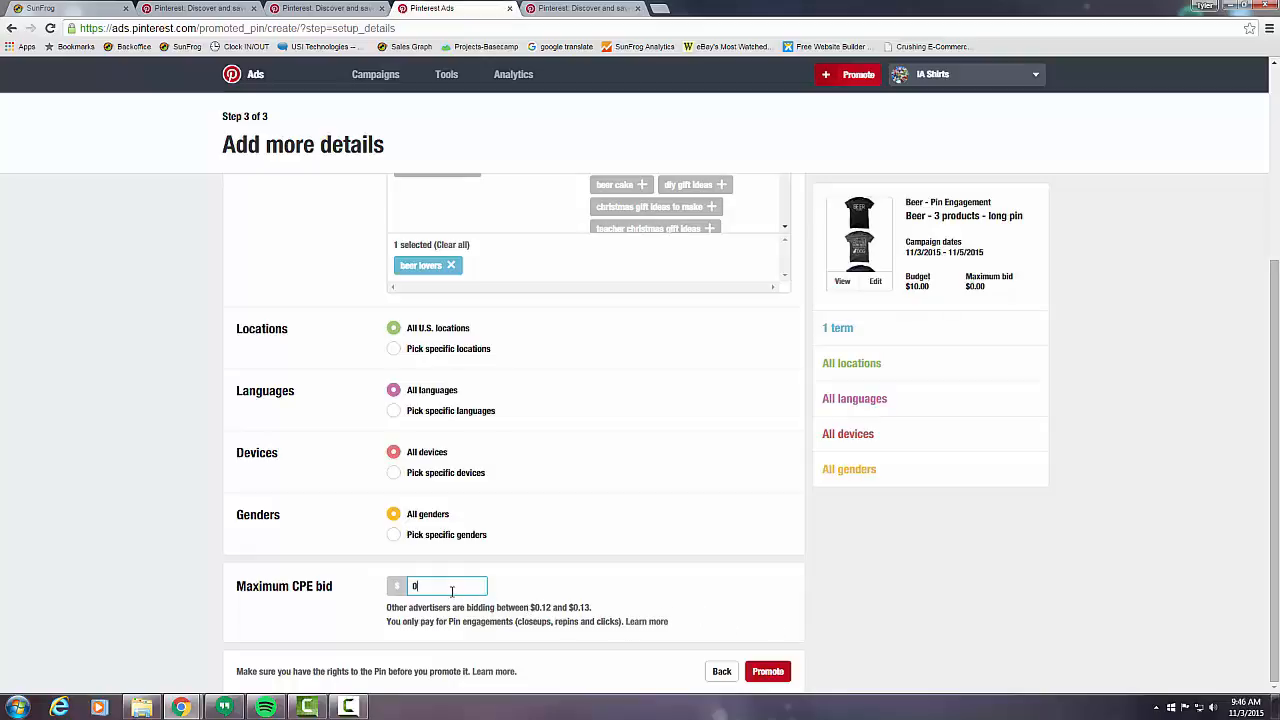
{"action": "type", "text": "0.13"}
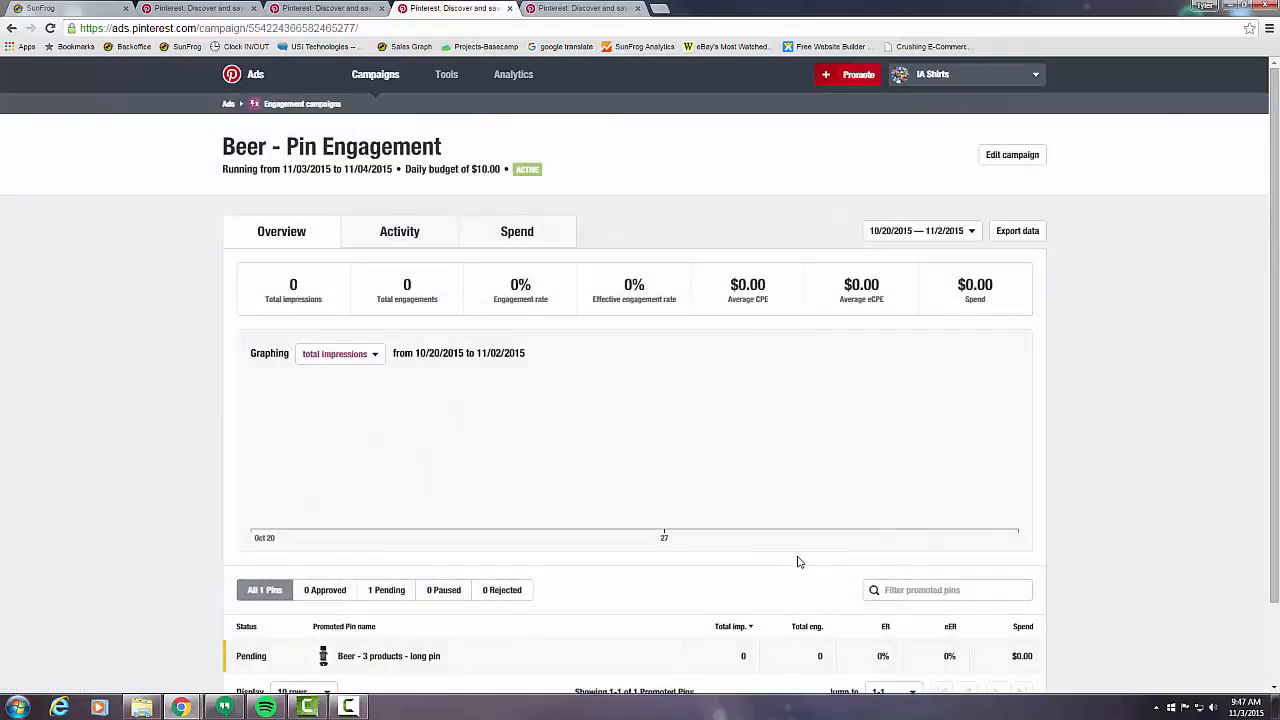
Step: Check the promoted Pin's status in the campaign overview, and open Pinterest Analytics to examine the audience graph and top Pin impressions
{"action": "scroll", "coordinate": [826, 543], "scroll_direction": "down", "scroll_amount": 2}
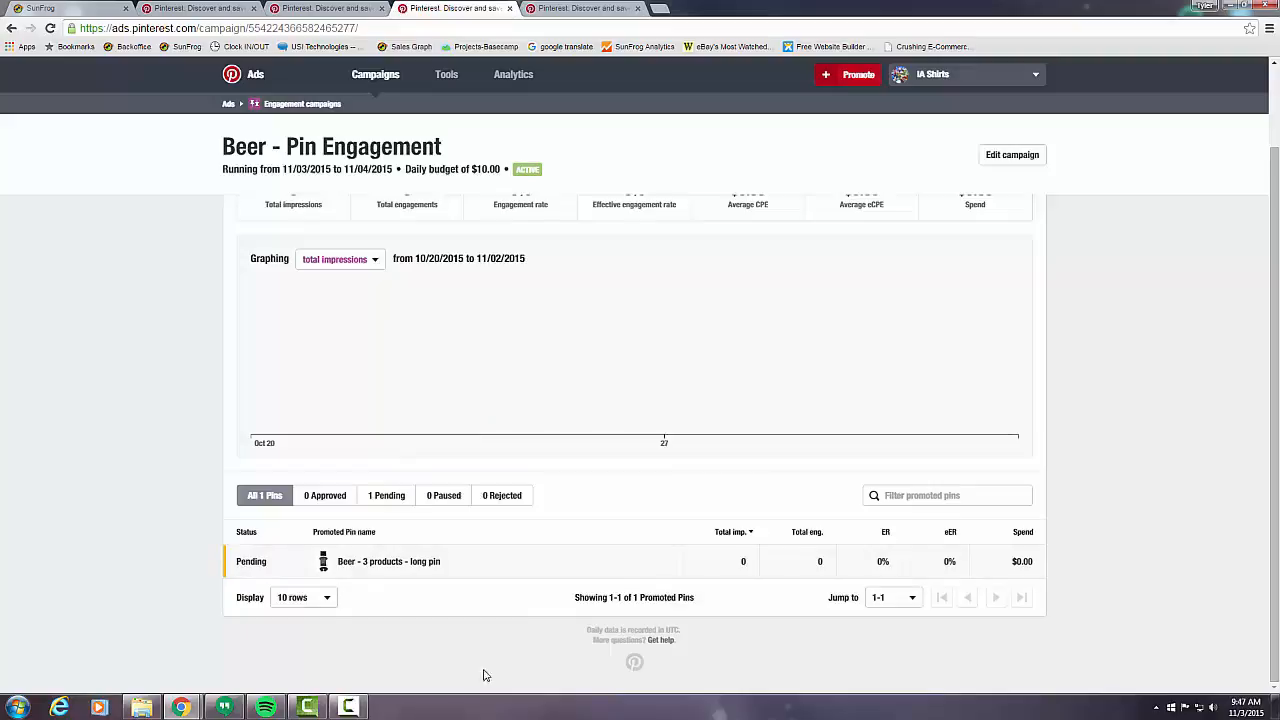
{"action": "left_click", "coordinate": [513, 75]}
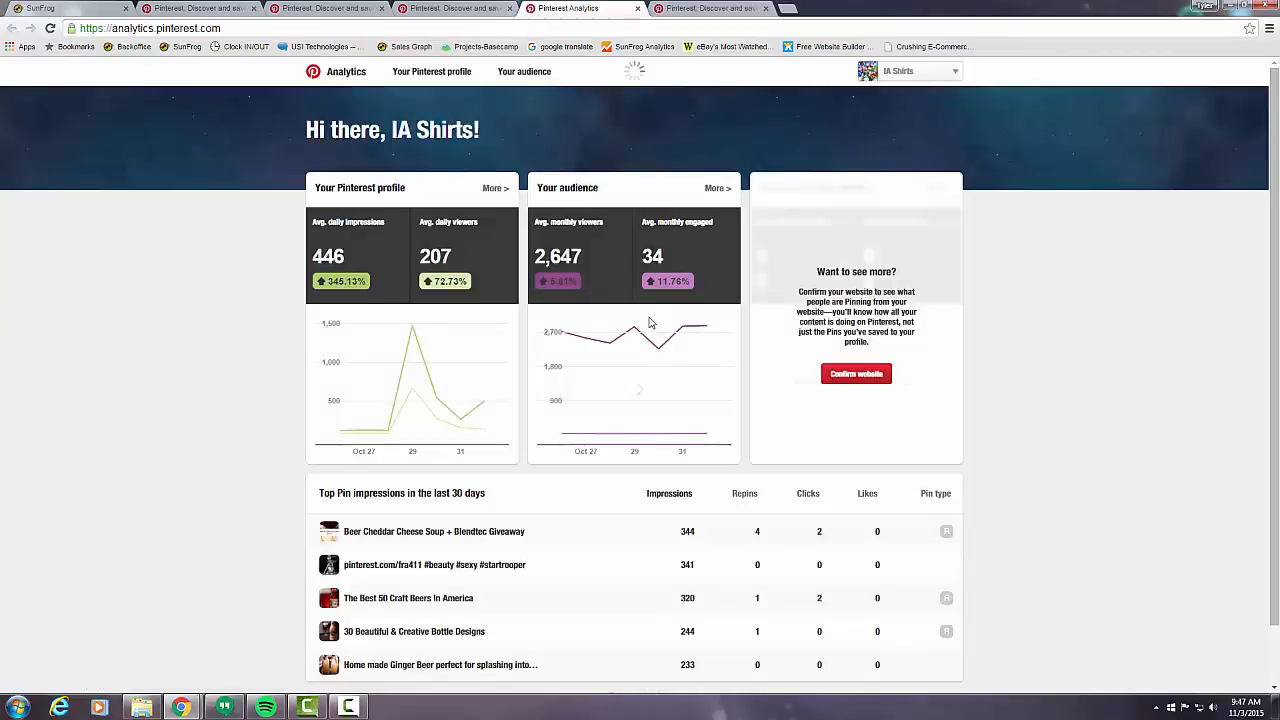
{"action": "scroll", "coordinate": [638, 328], "scroll_direction": "down", "scroll_amount": 1}
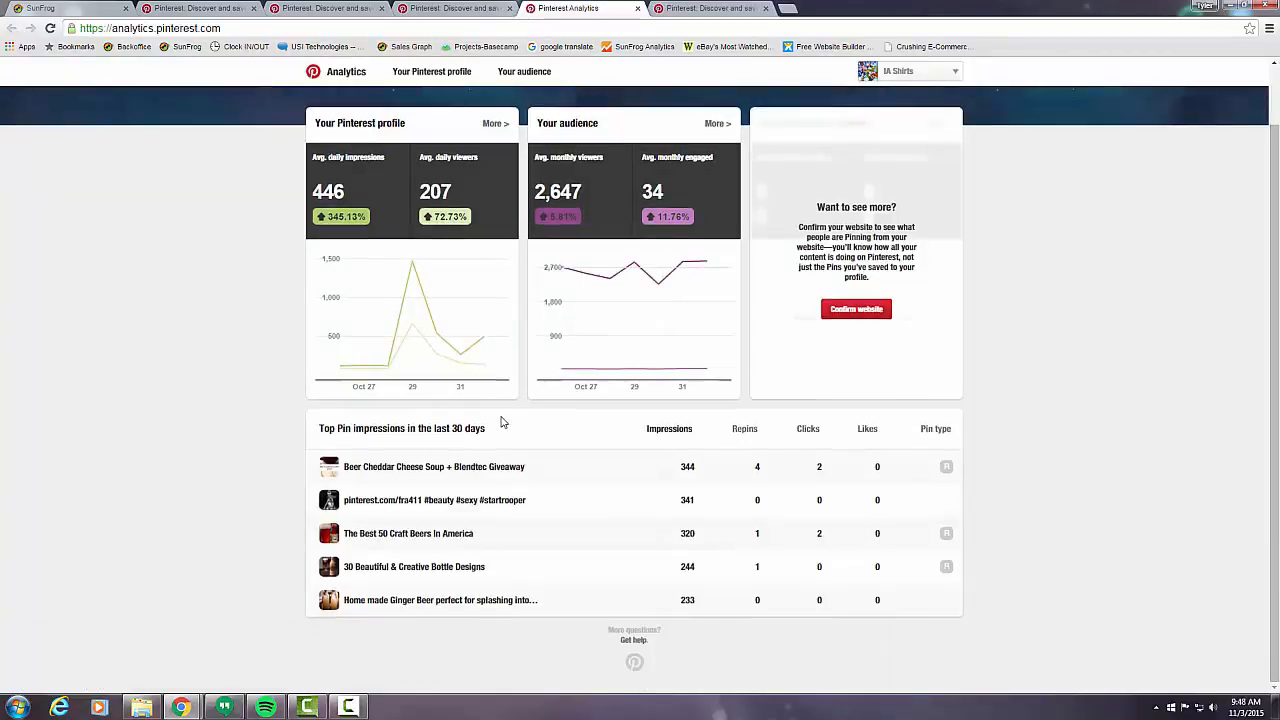
{"action": "mouse_move", "coordinate": [599, 306]}
{"action": "scroll", "coordinate": [600, 525], "scroll_direction": "up", "scroll_amount": 1}
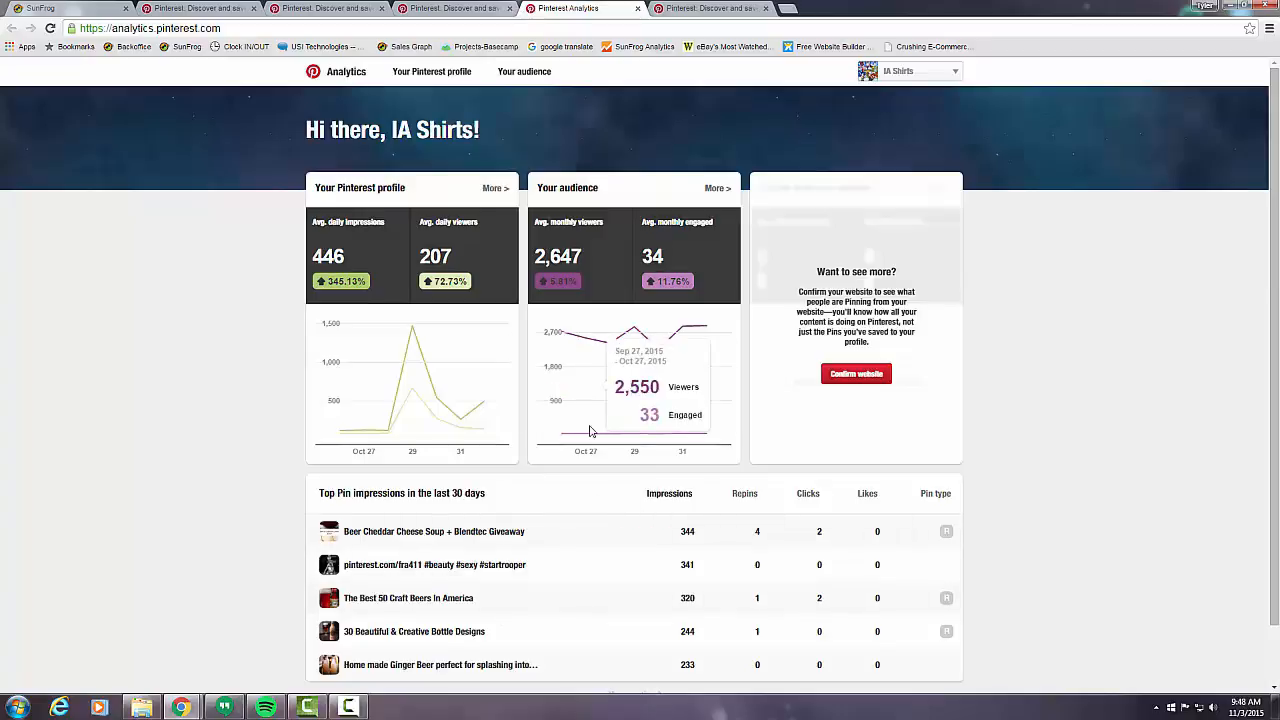
{"action": "mouse_move", "coordinate": [622, 358]}
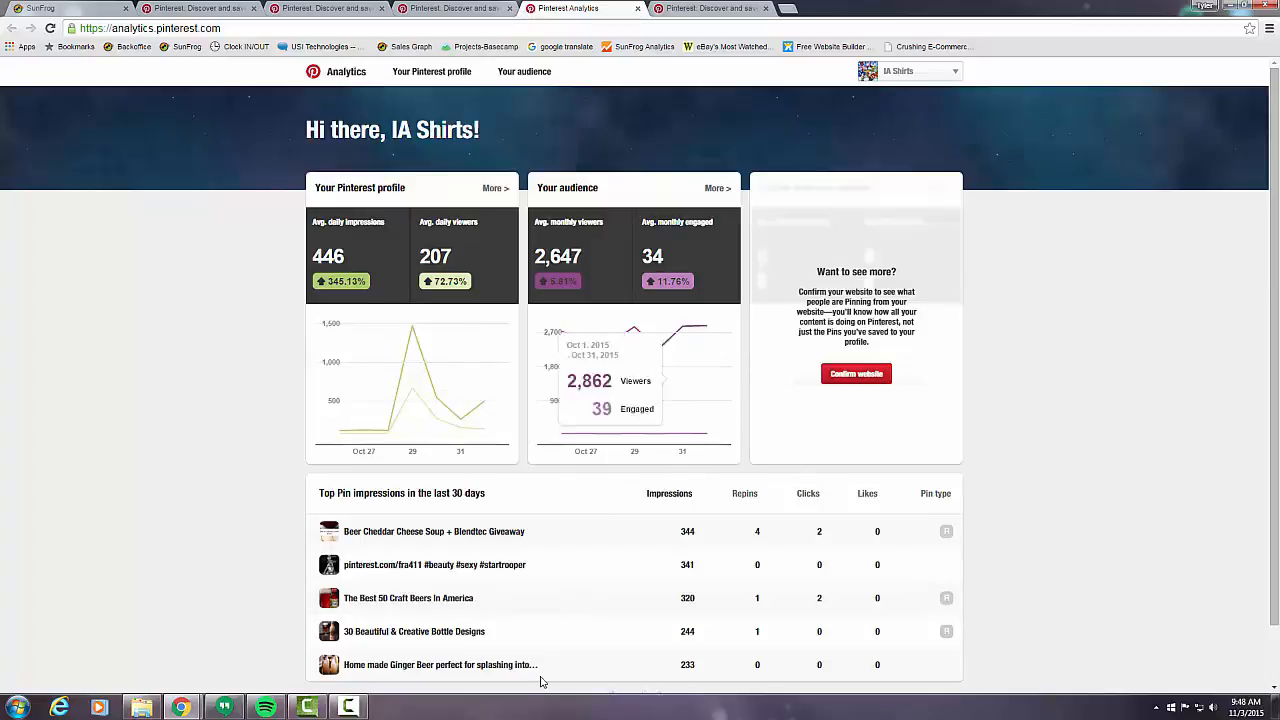
Step: Switch to the SunFrog tab
{"action": "key", "text": "ctrl+1"}
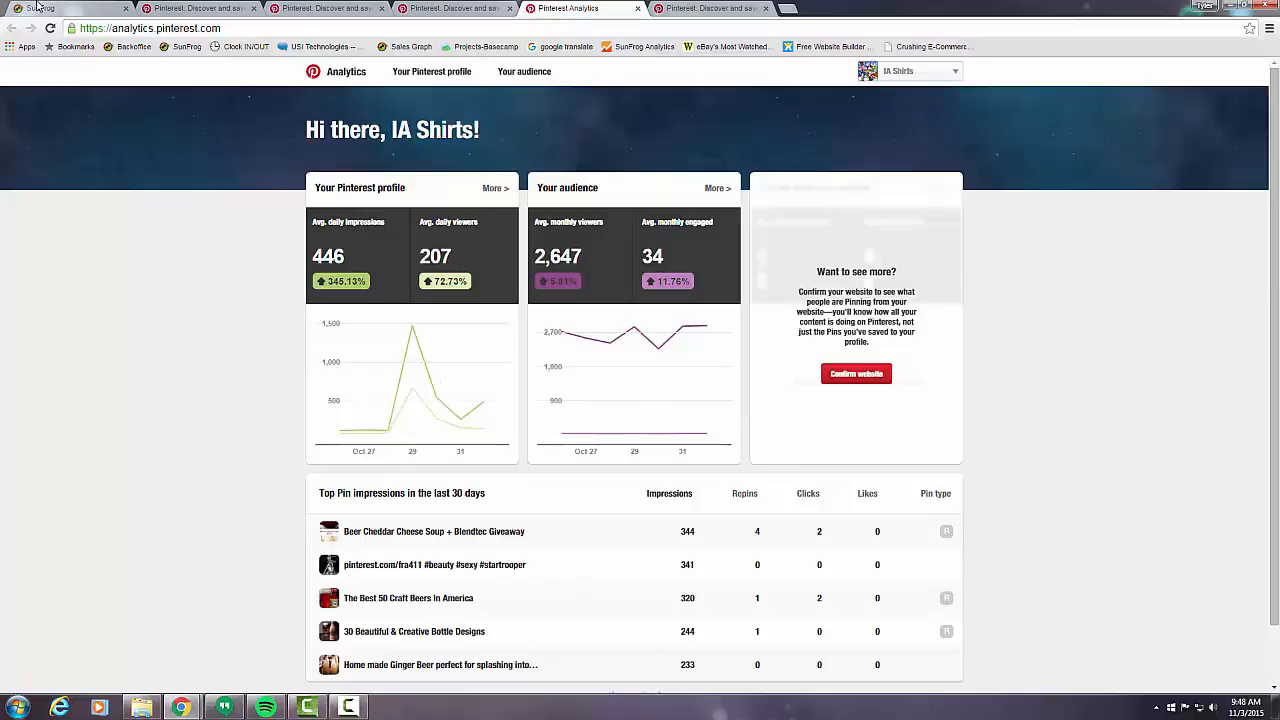